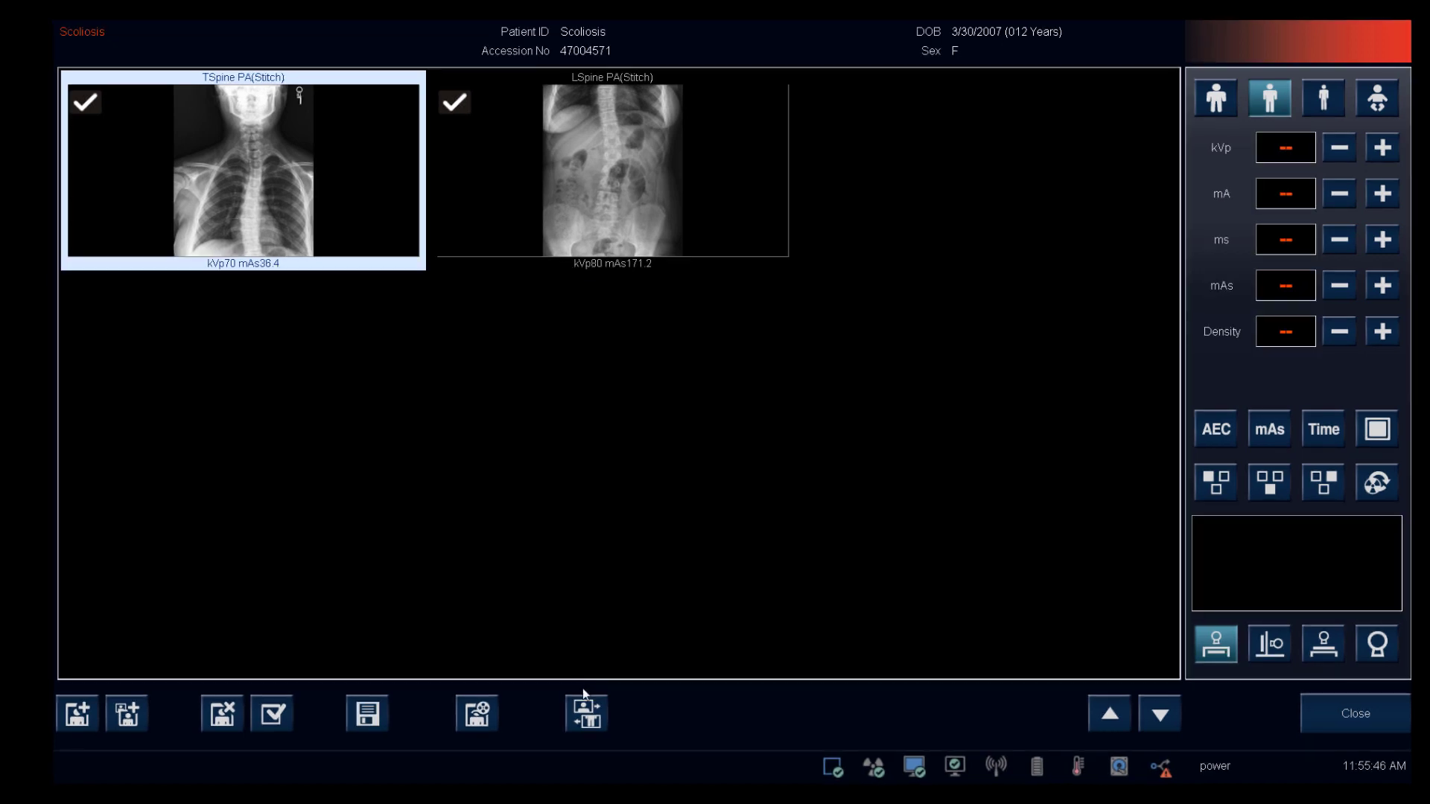
pyautogui.click(592, 709)
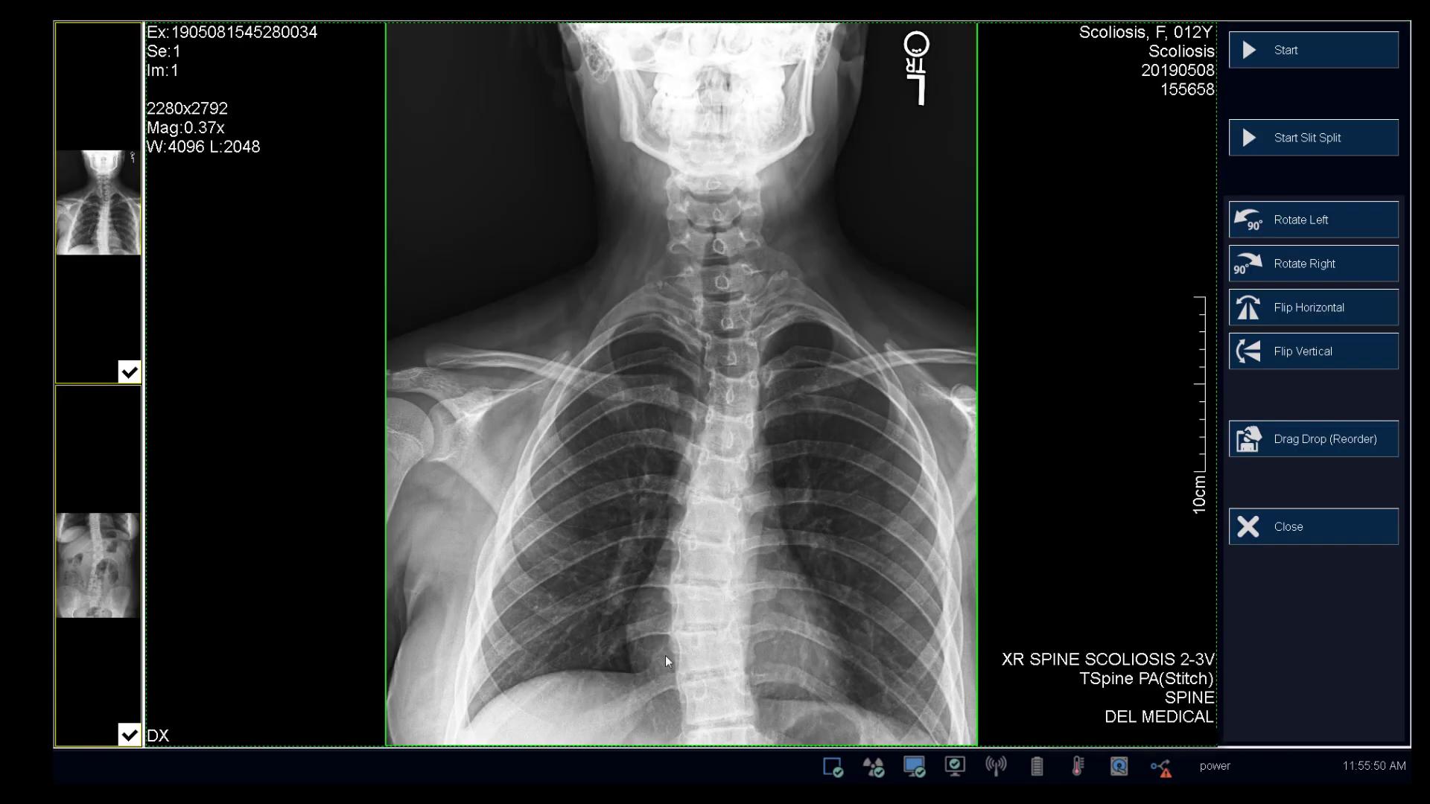
pyautogui.click(1290, 50)
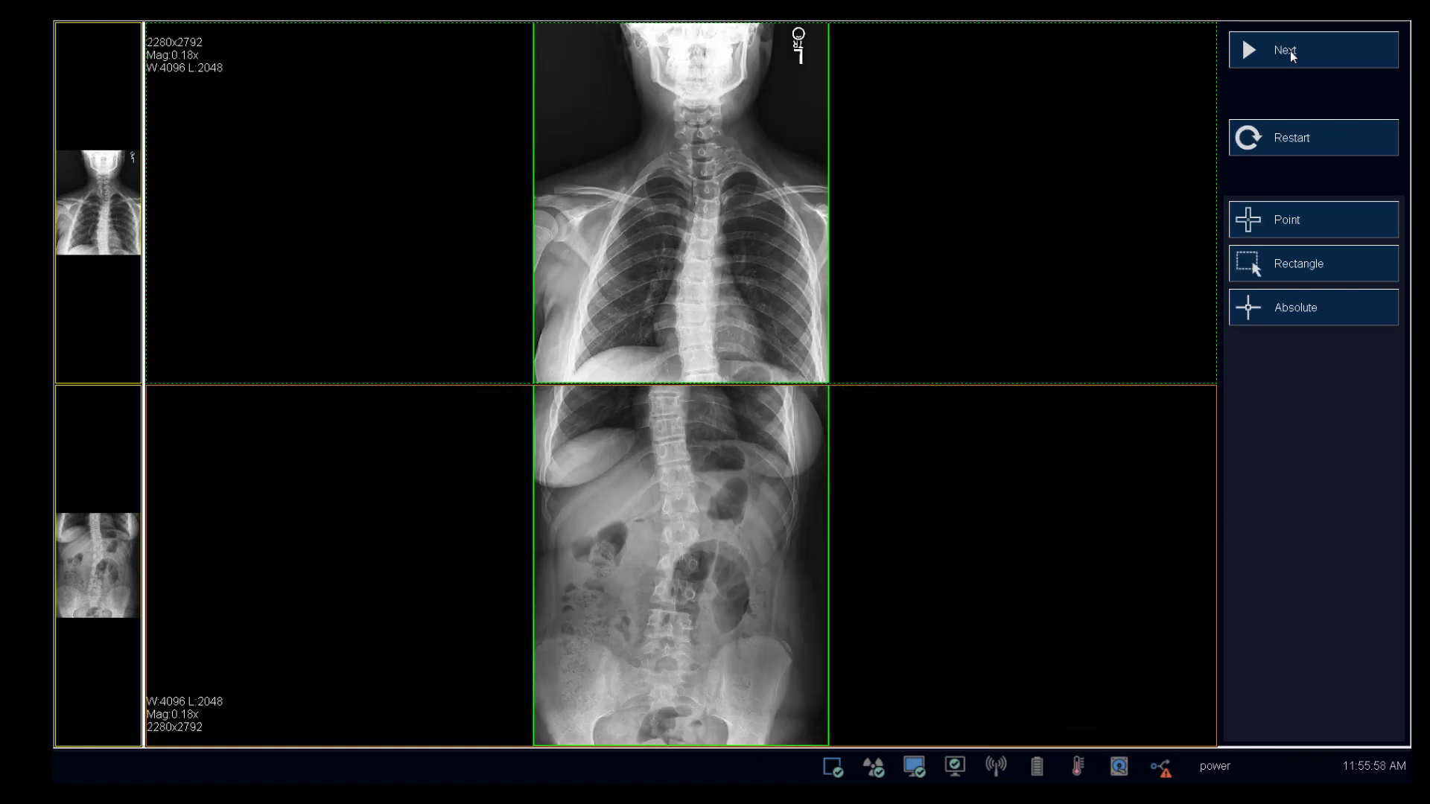
pyautogui.click(1289, 51)
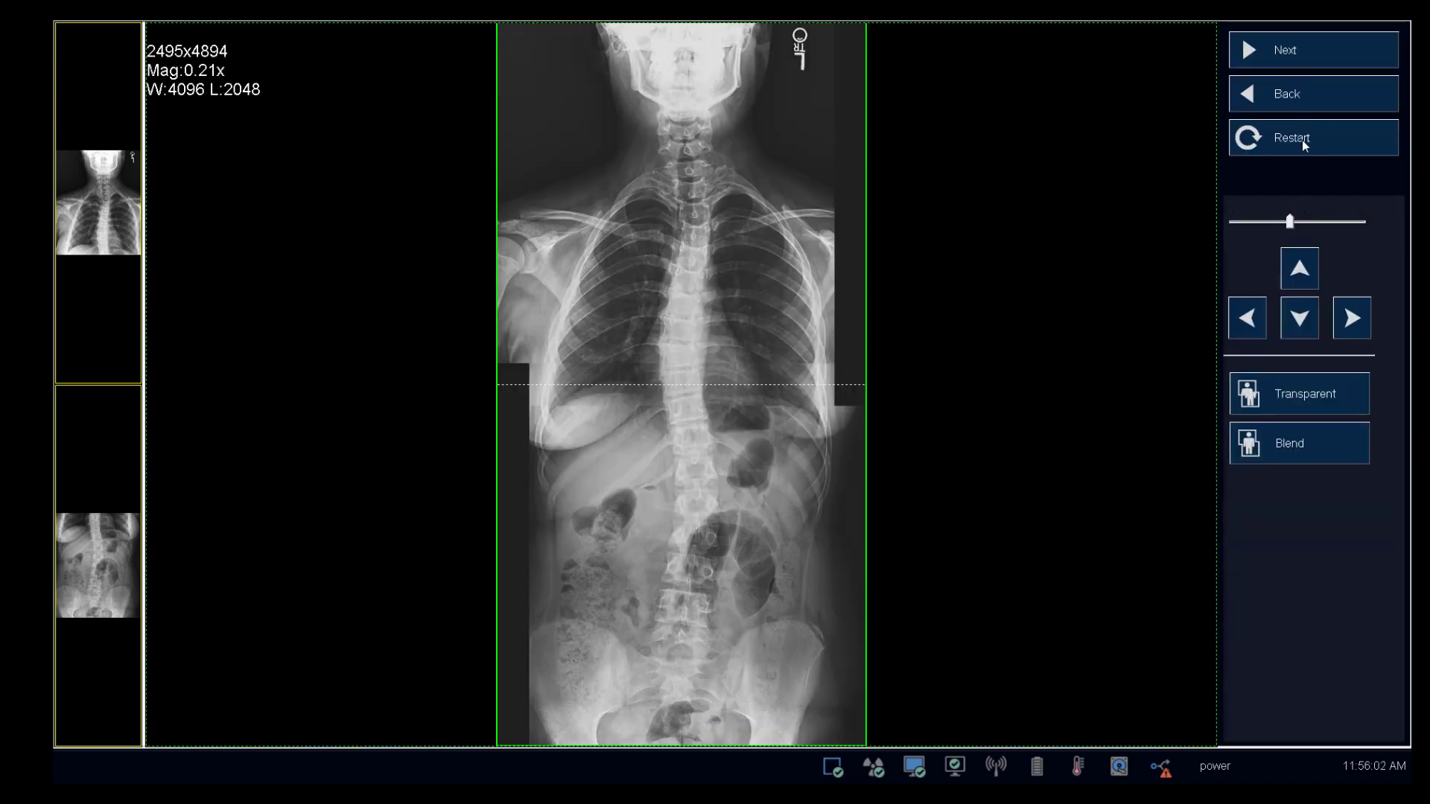
pyautogui.click(1293, 453)
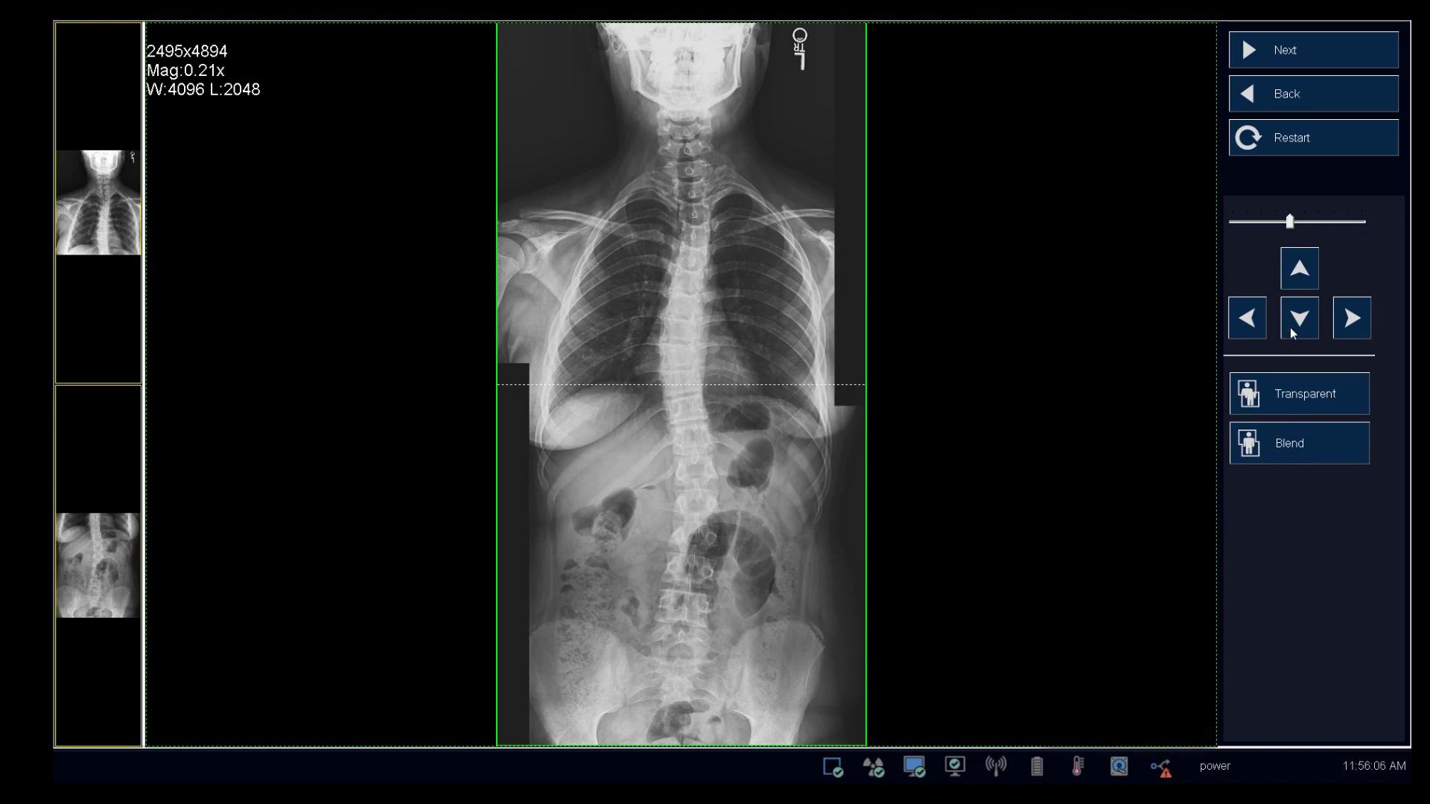
pyautogui.click(1285, 49)
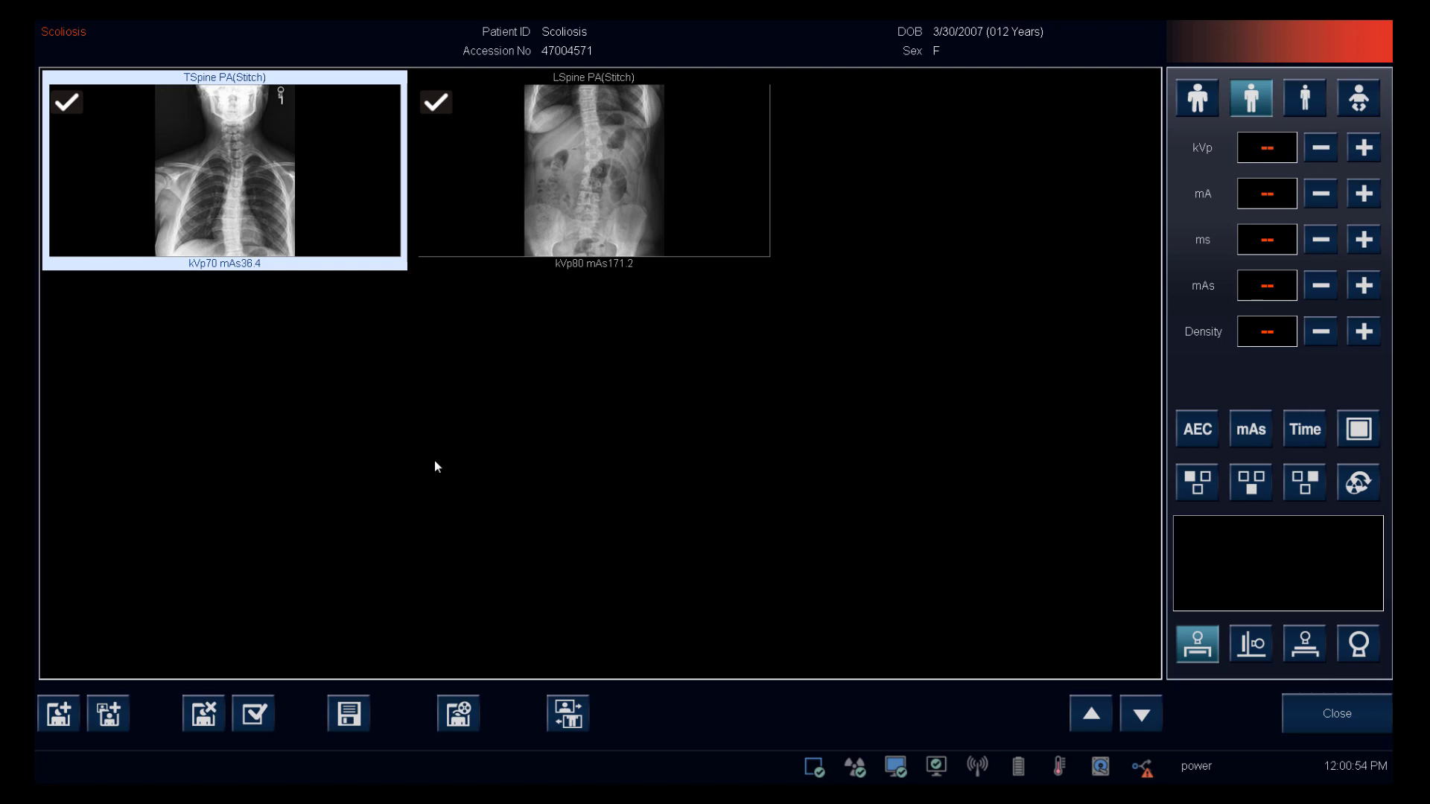
# Open stitching preparation and reorder the thumbnails so the thoracic image sits above the lumbar image.
pyautogui.click(567, 714)
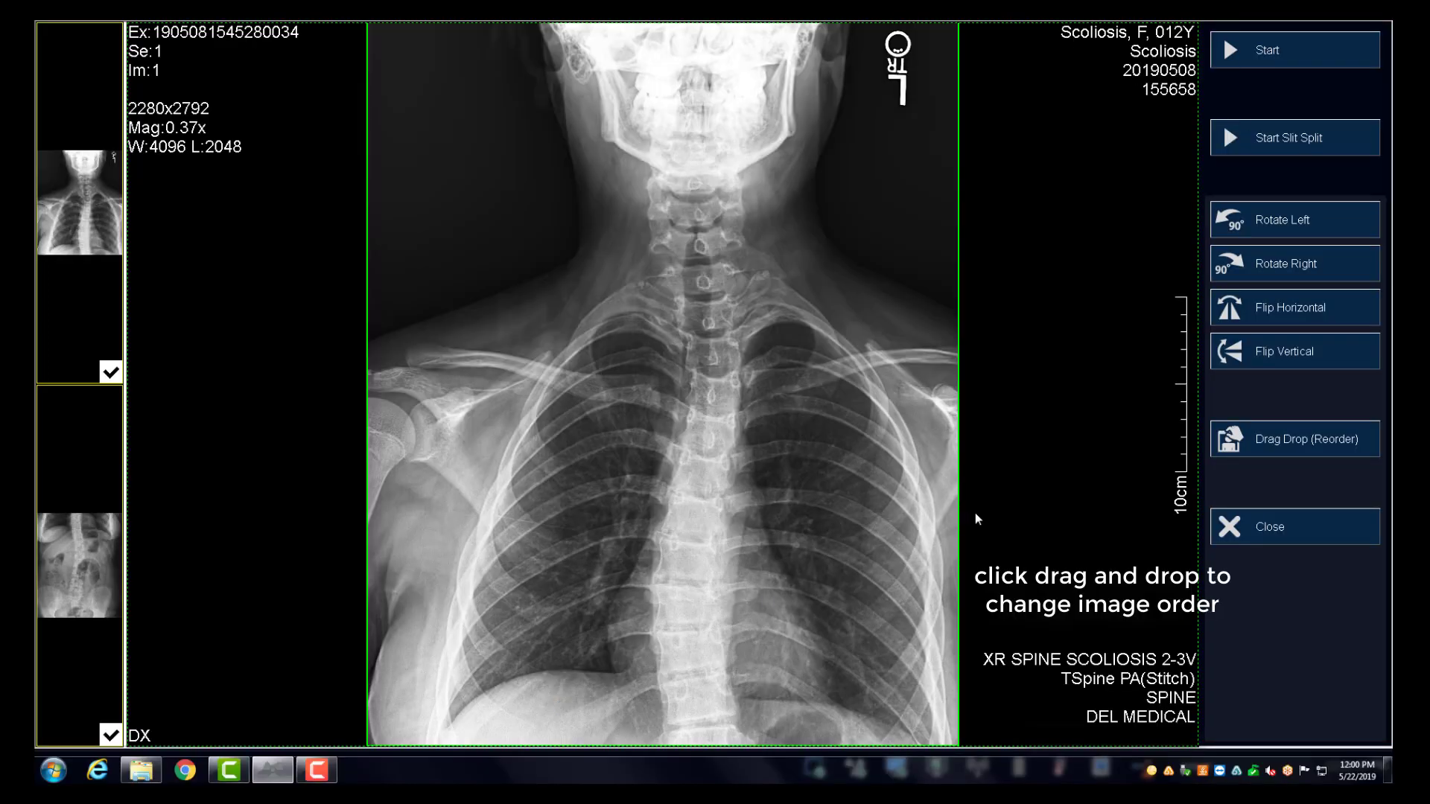
pyautogui.click(1266, 447)
pyautogui.moveTo(75, 573); pyautogui.dragTo(86, 281)
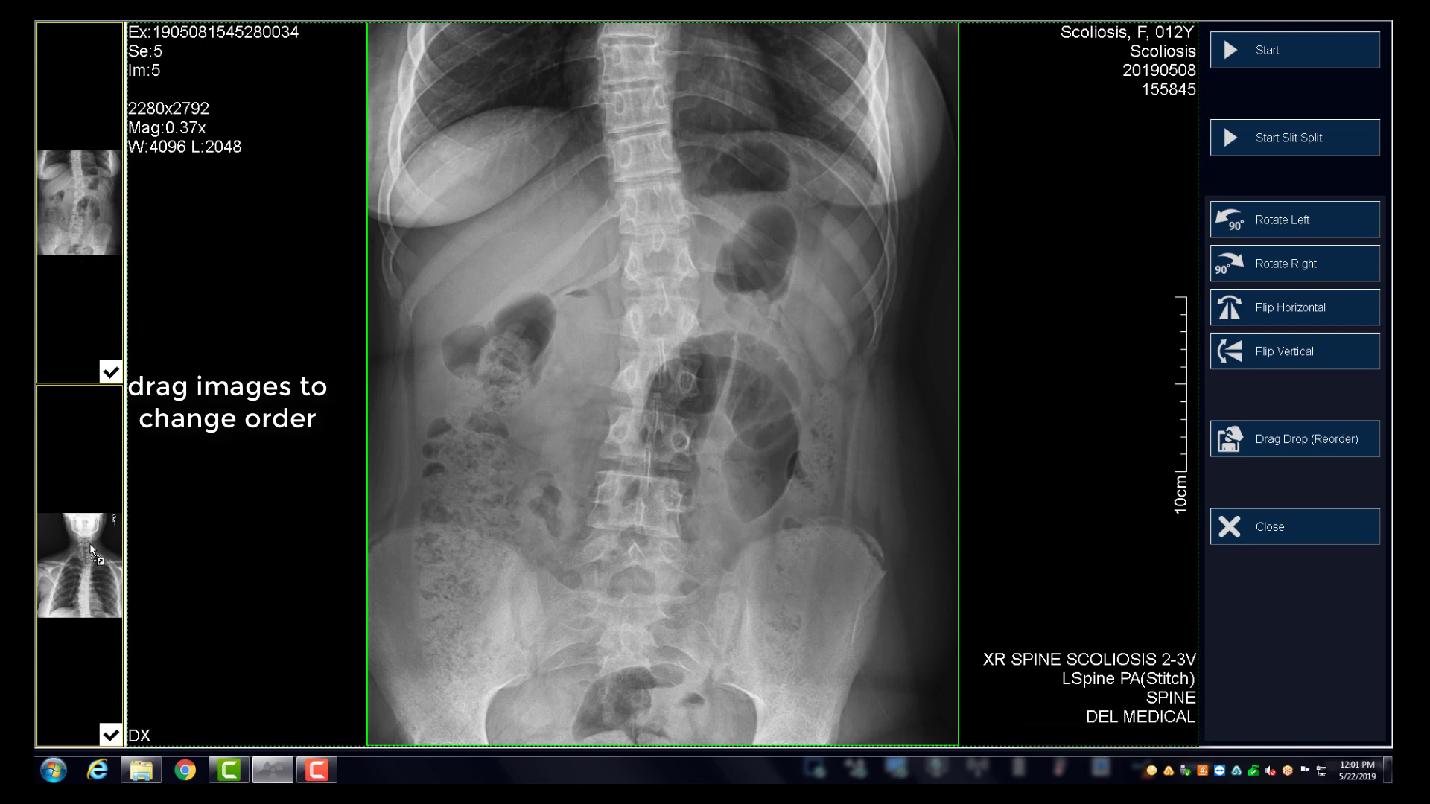
pyautogui.moveTo(91, 551); pyautogui.dragTo(91, 553)
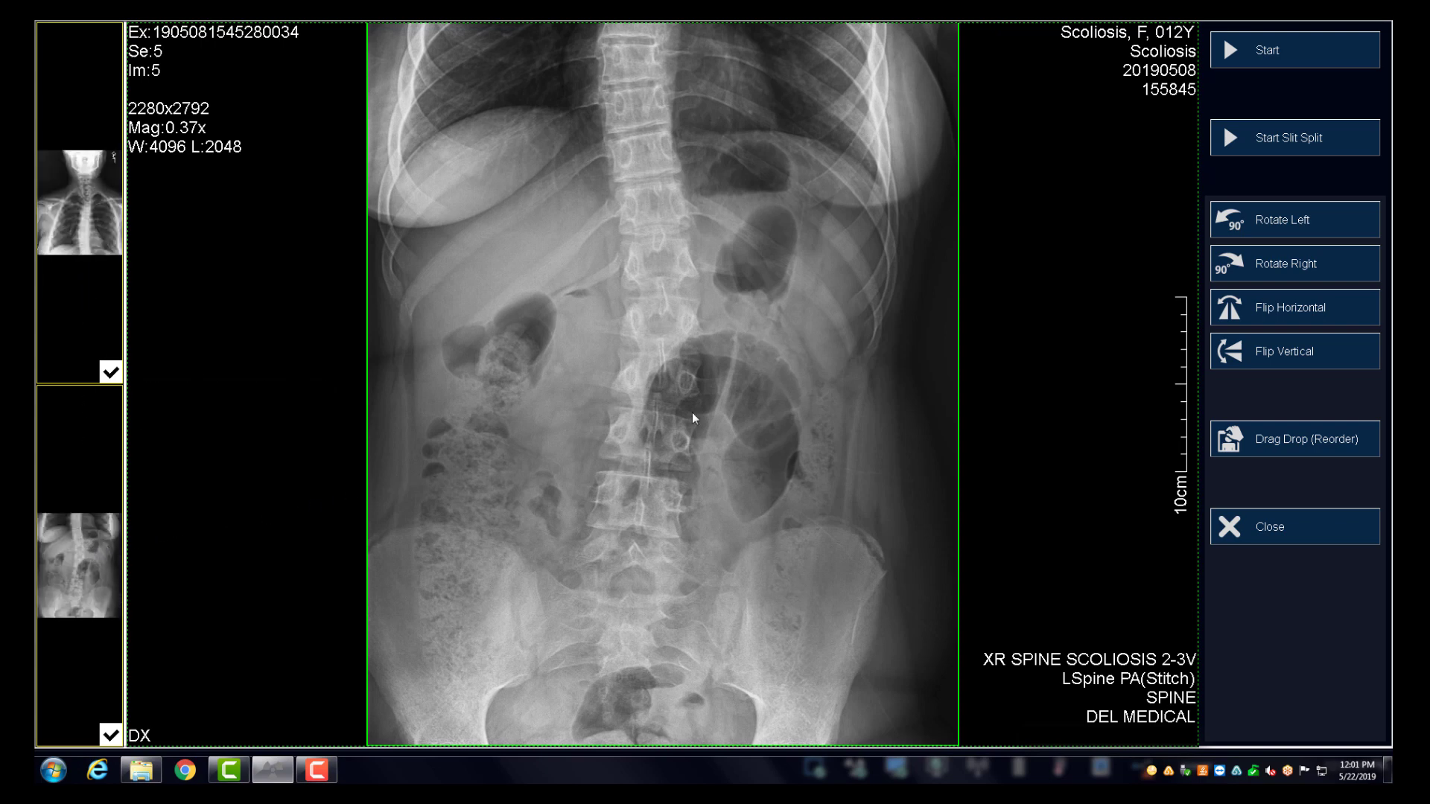
# Test rotate left/right and horizontal/vertical flips on the lumbar image, leaving it upright.
pyautogui.click(1263, 227)
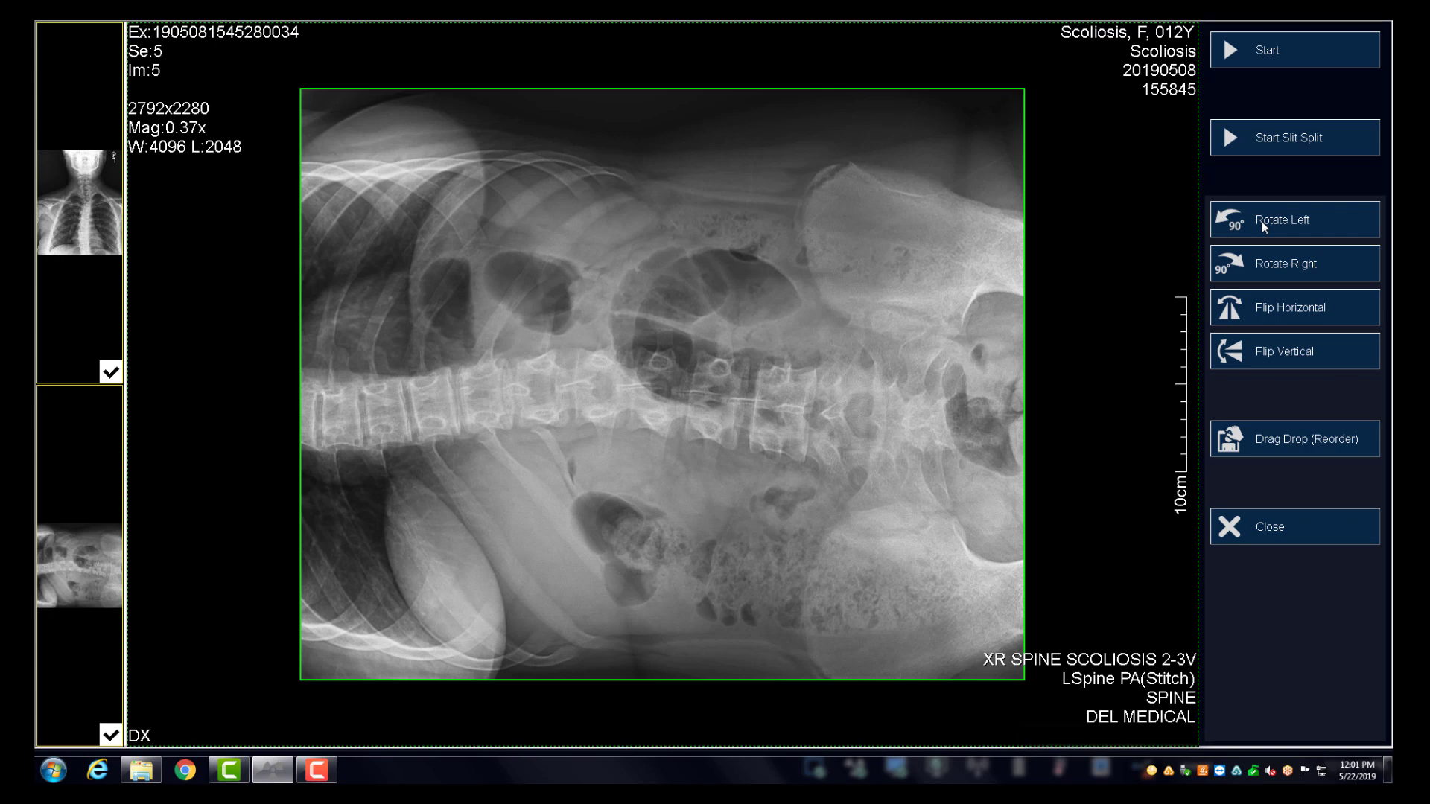
pyautogui.click(1263, 268)
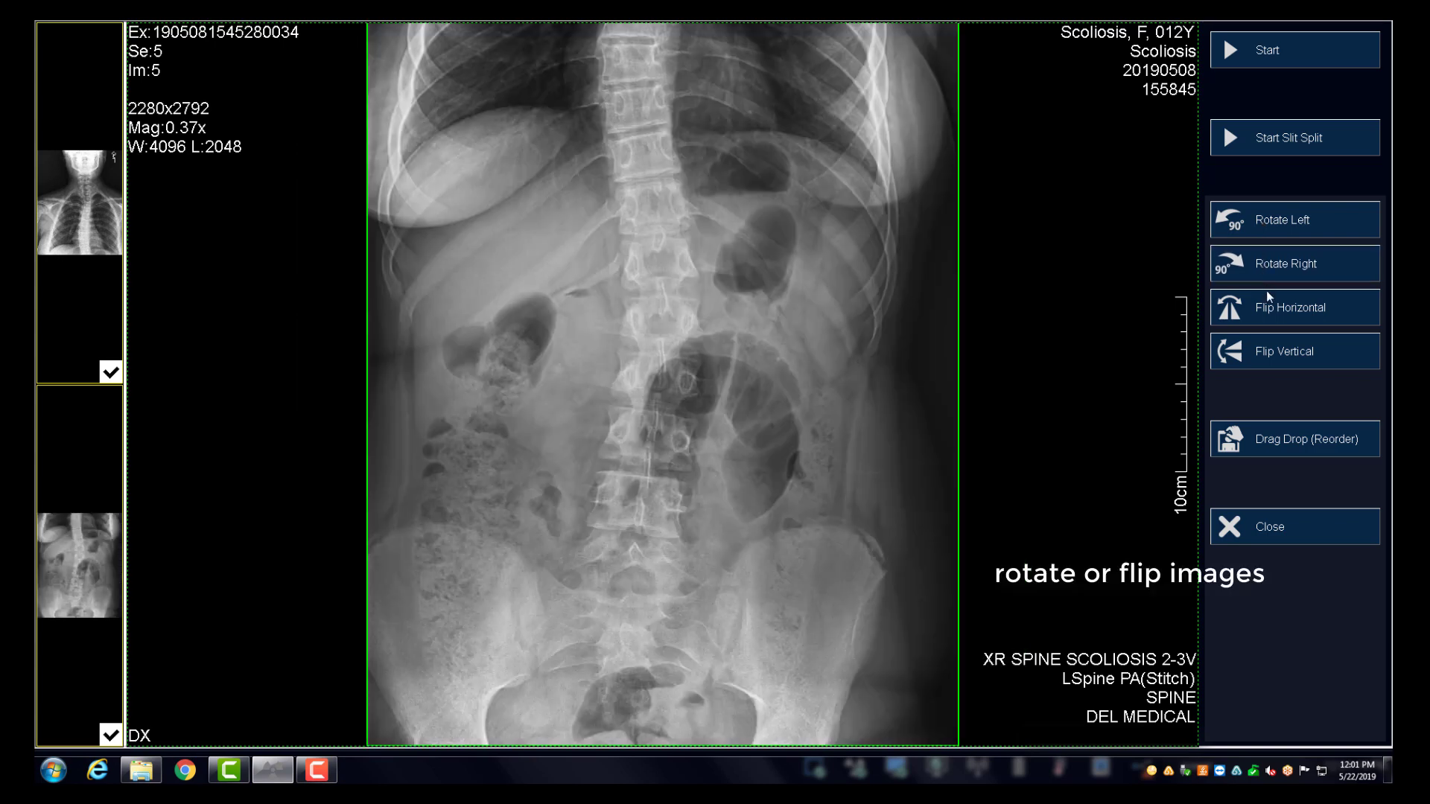
pyautogui.click(1269, 313)
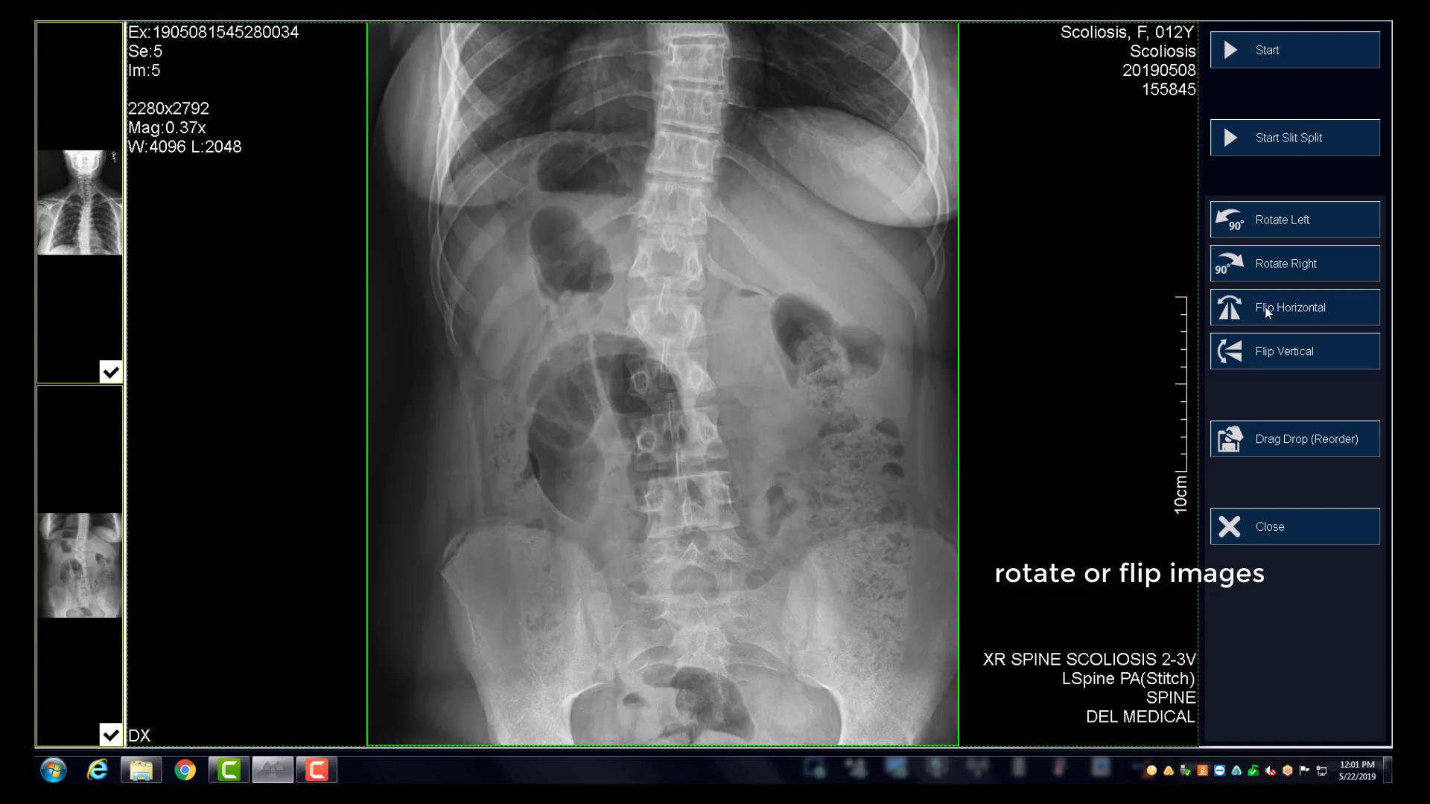
pyautogui.click(1268, 313)
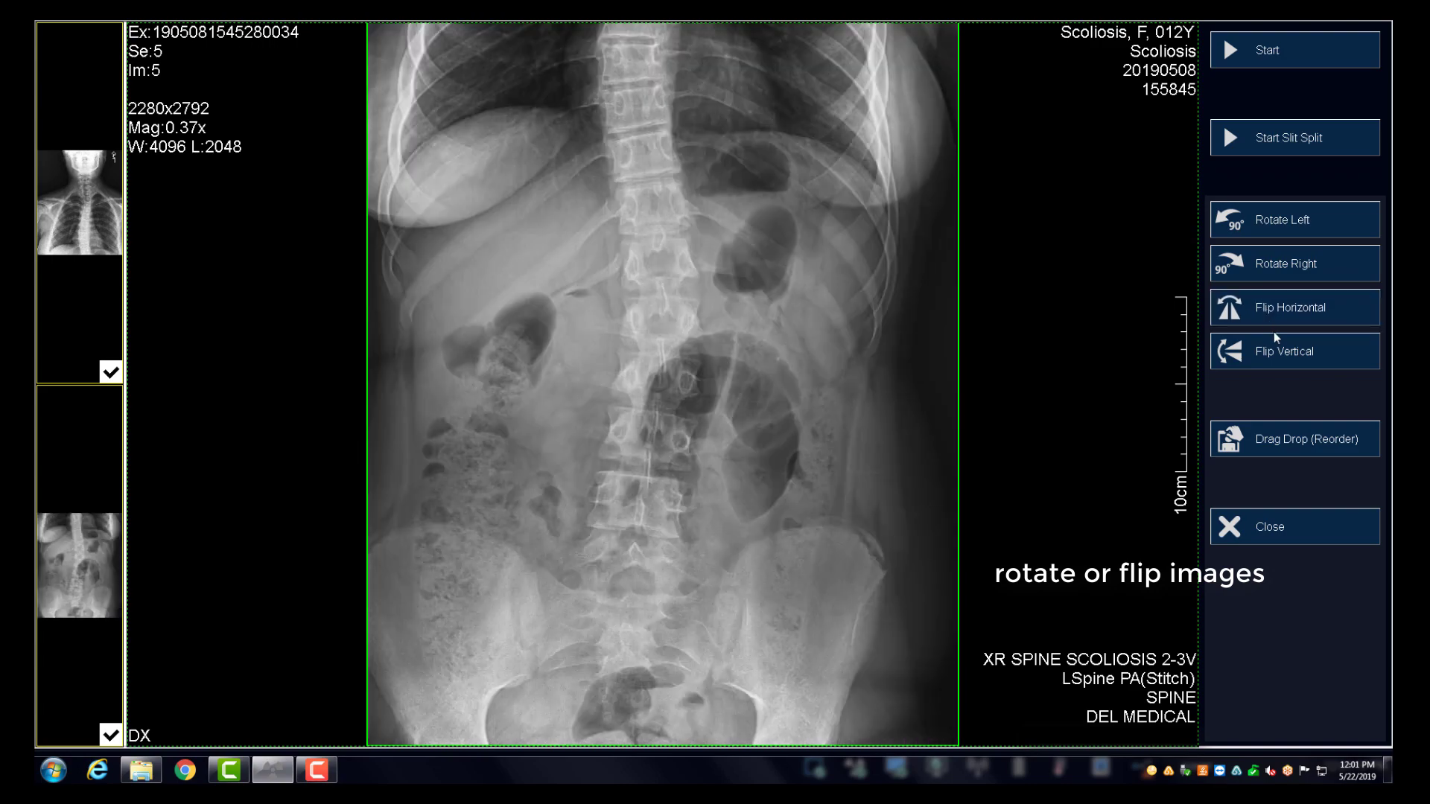
pyautogui.click(1279, 359)
pyautogui.click(1280, 359)
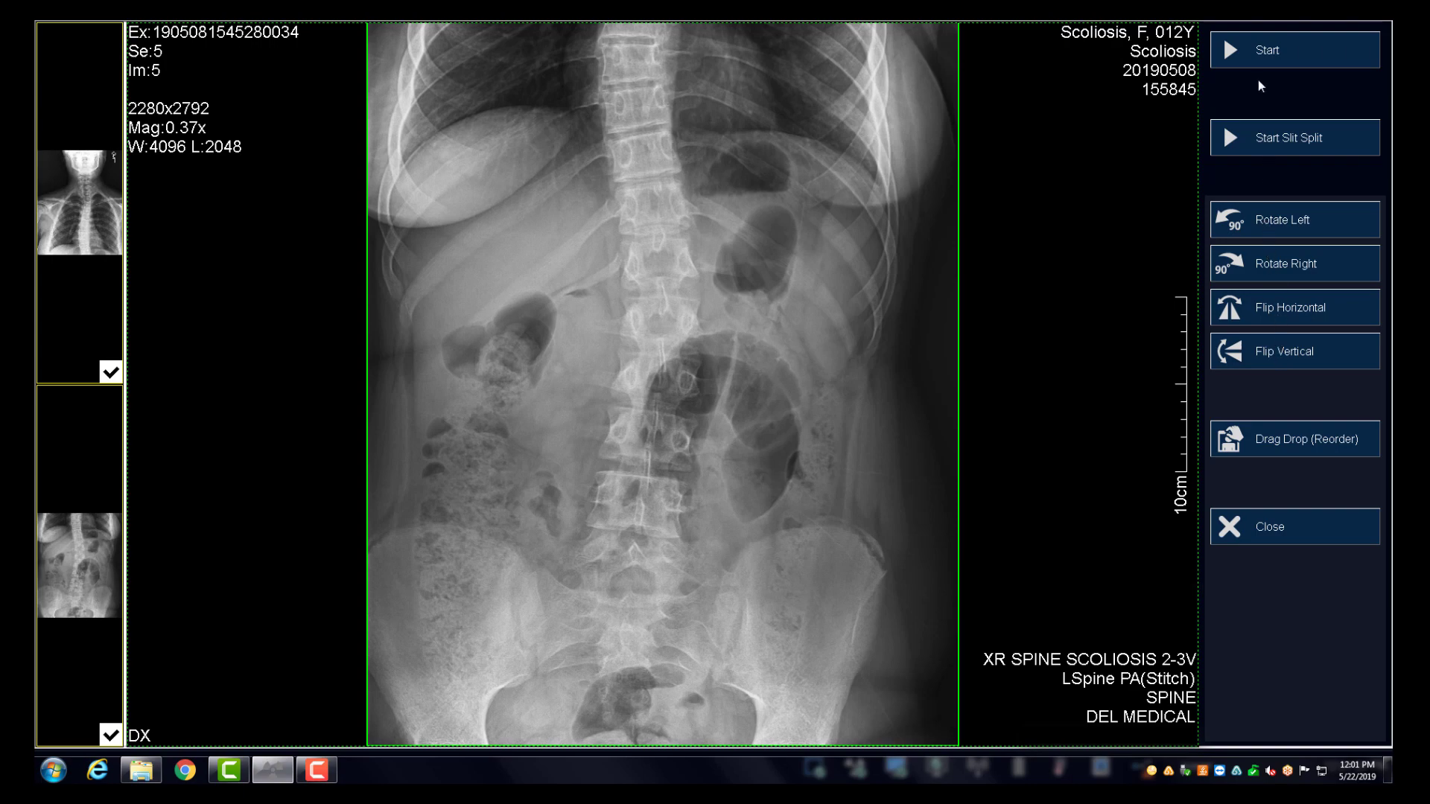
# Start stitching with Rectangle mode, marking overlap regions on the lower thoracic and upper lumbar images.
pyautogui.click(1266, 54)
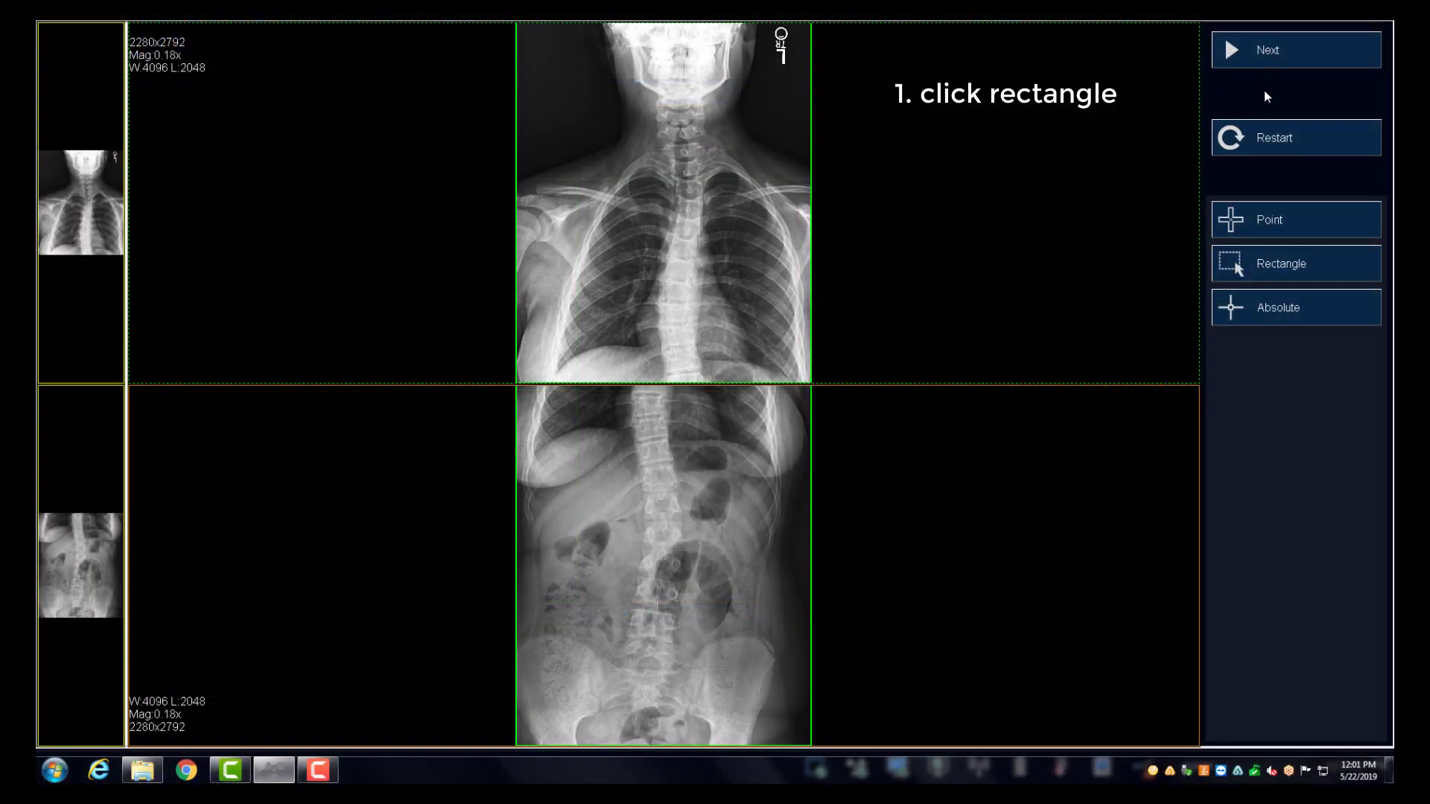
pyautogui.click(1273, 271)
pyautogui.moveTo(626, 305); pyautogui.dragTo(736, 376)
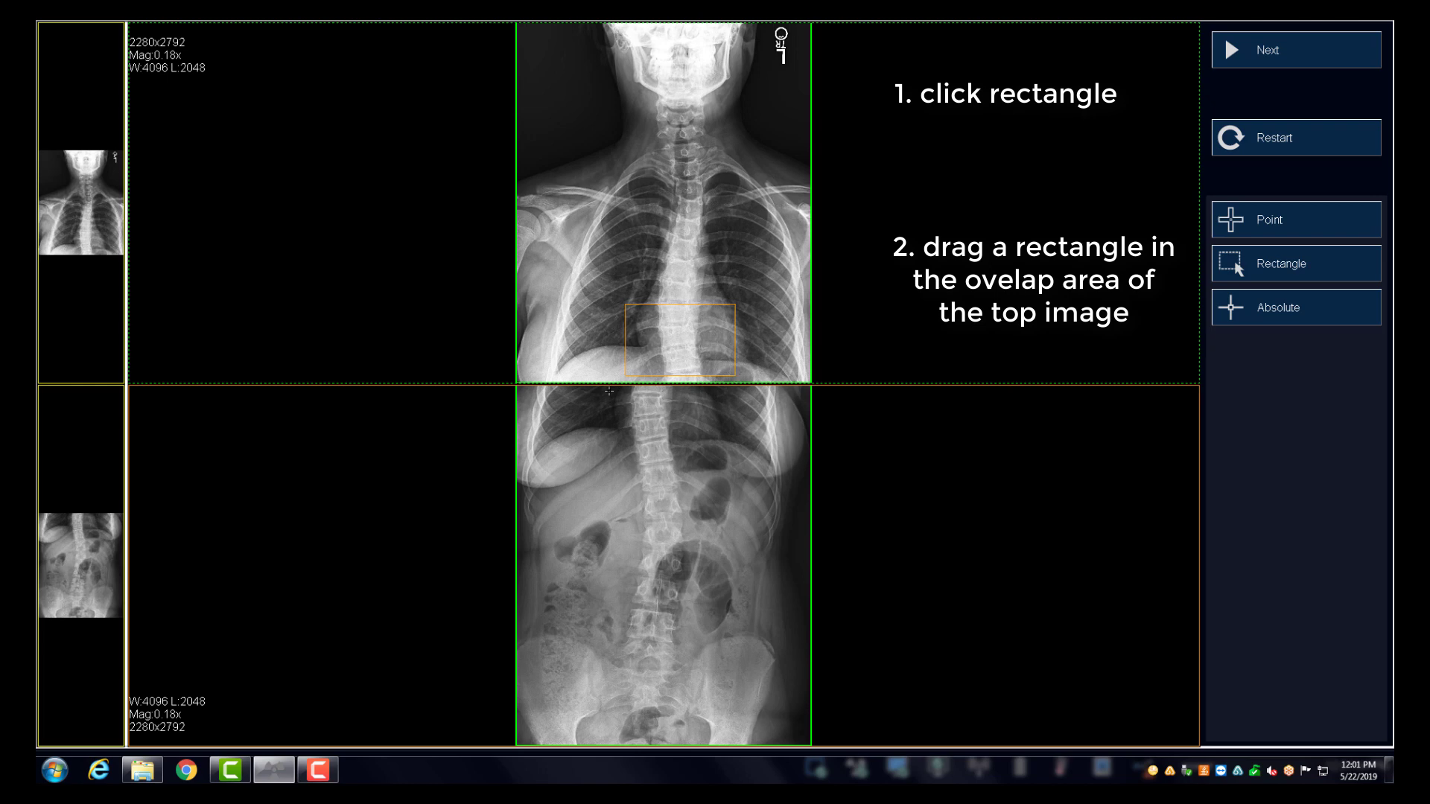
pyautogui.moveTo(589, 394); pyautogui.dragTo(733, 486)
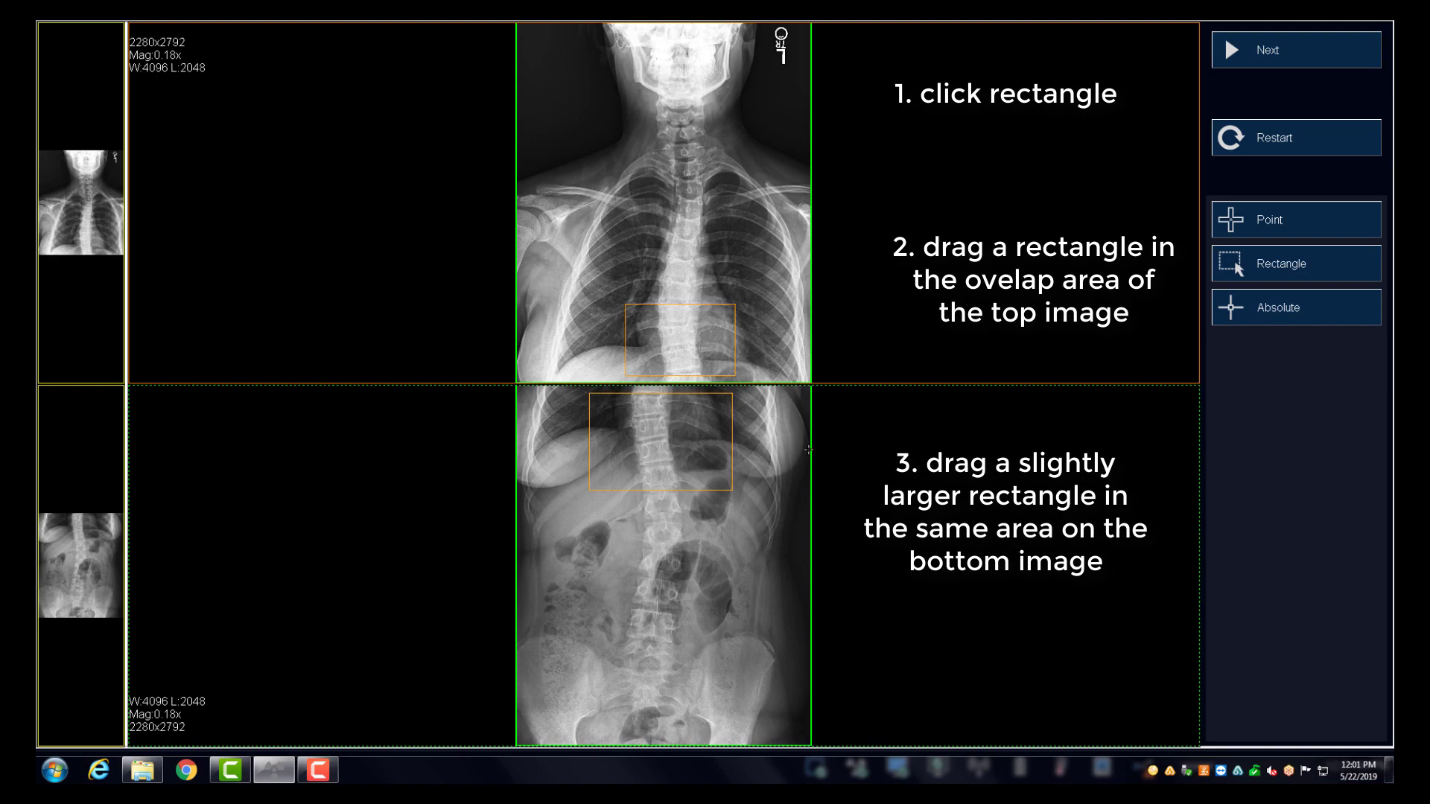
pyautogui.click(1338, 53)
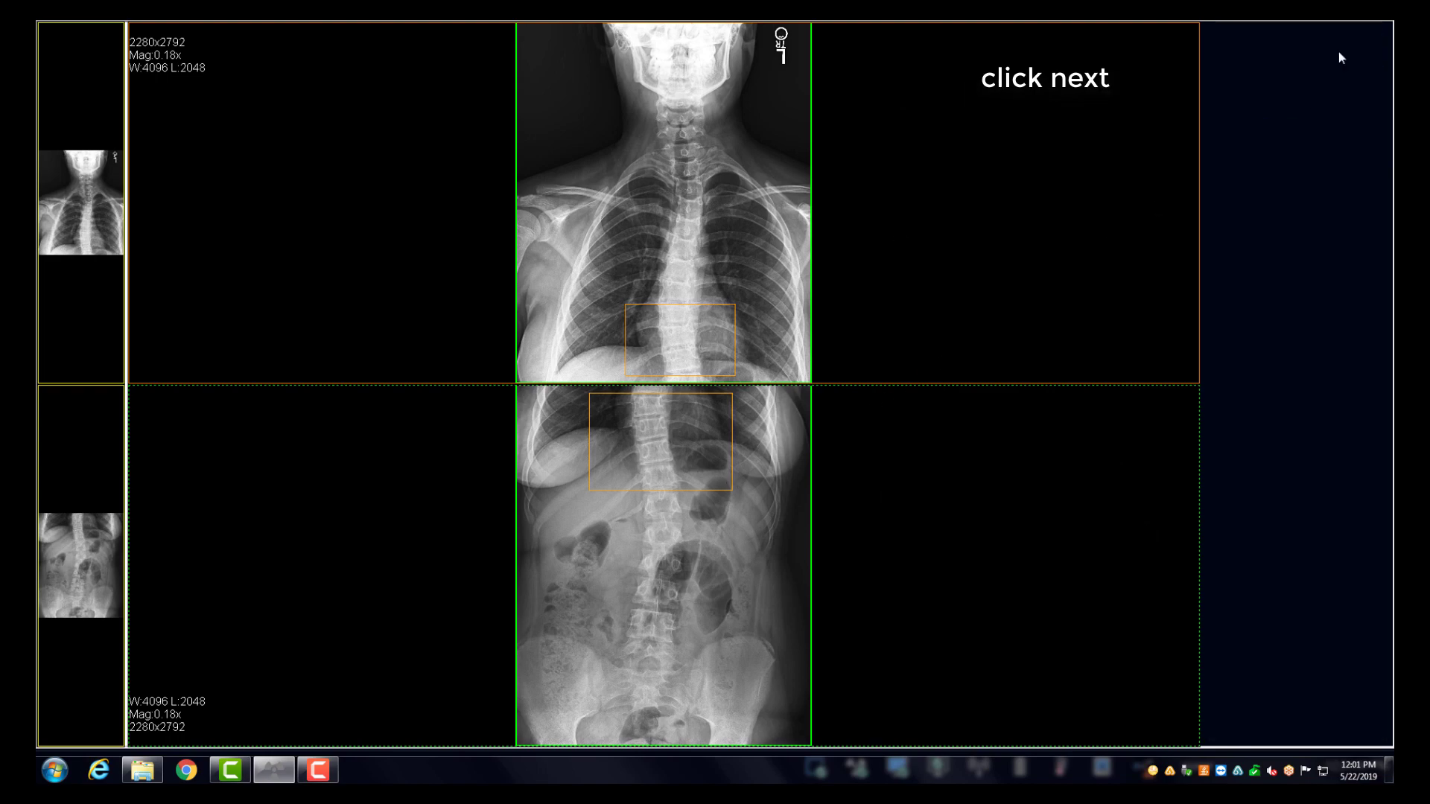
pyautogui.click(1338, 51)
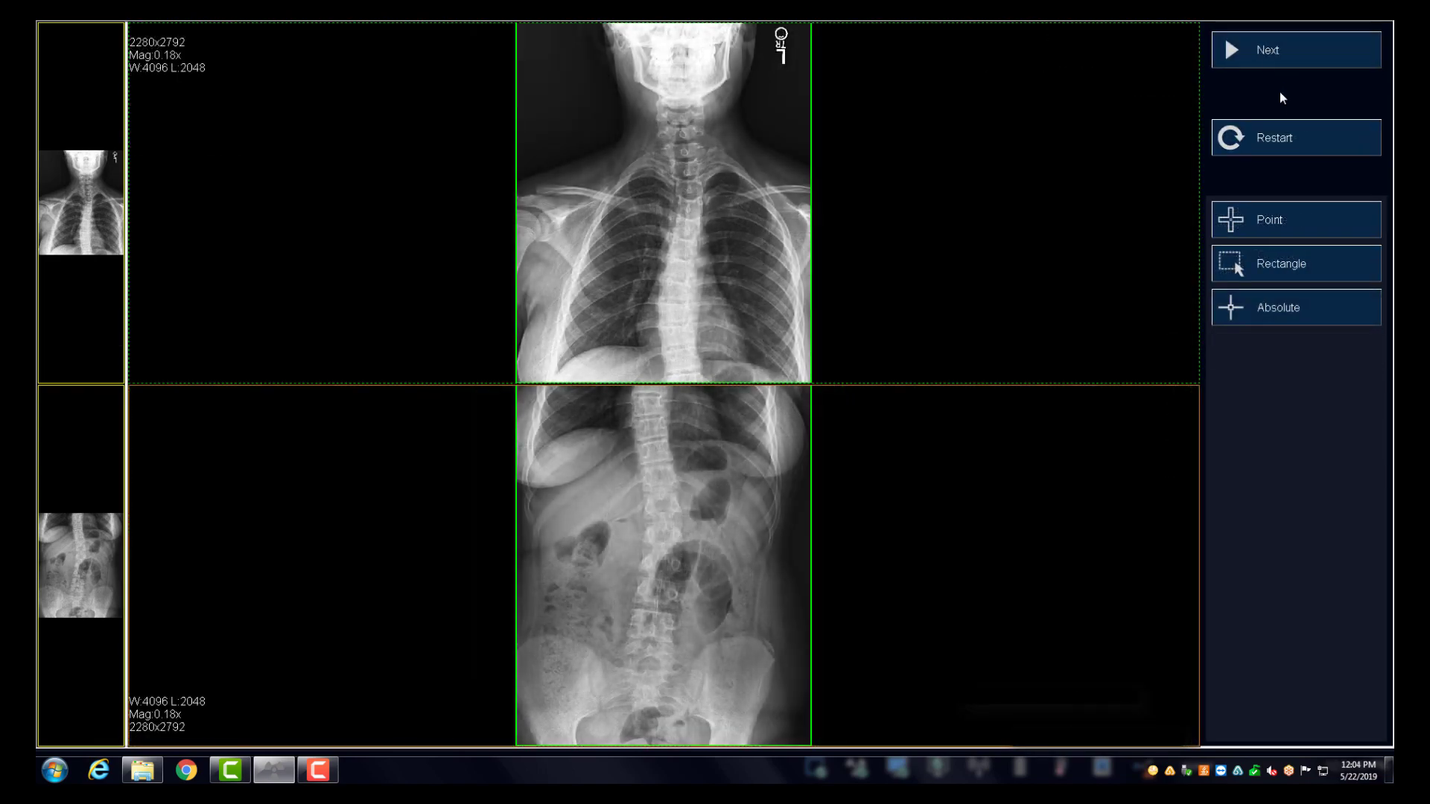
# Stitch at one matching Point on each spine X-ray, producing a 2484x4835 image.
pyautogui.click(1278, 225)
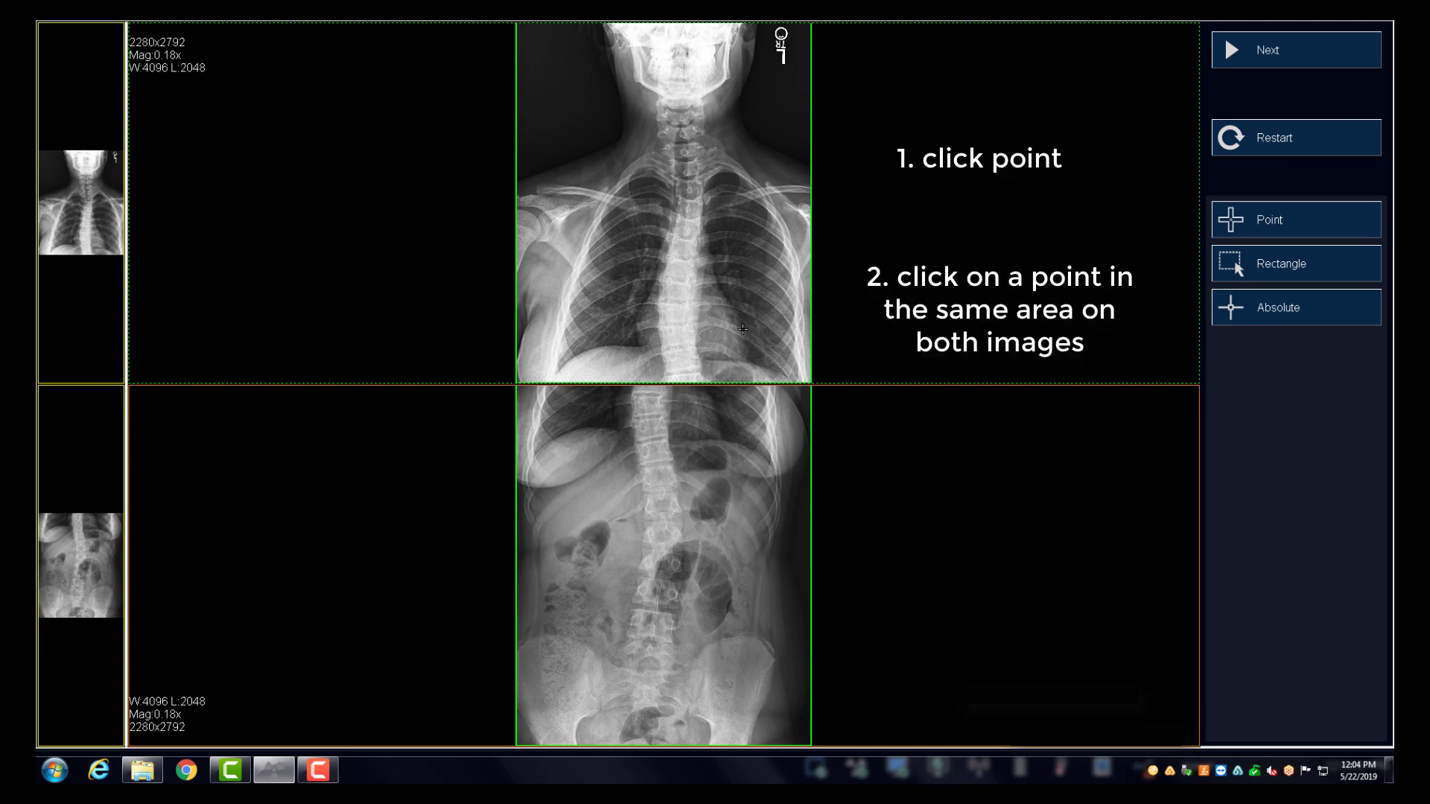
pyautogui.click(676, 335)
pyautogui.click(654, 452)
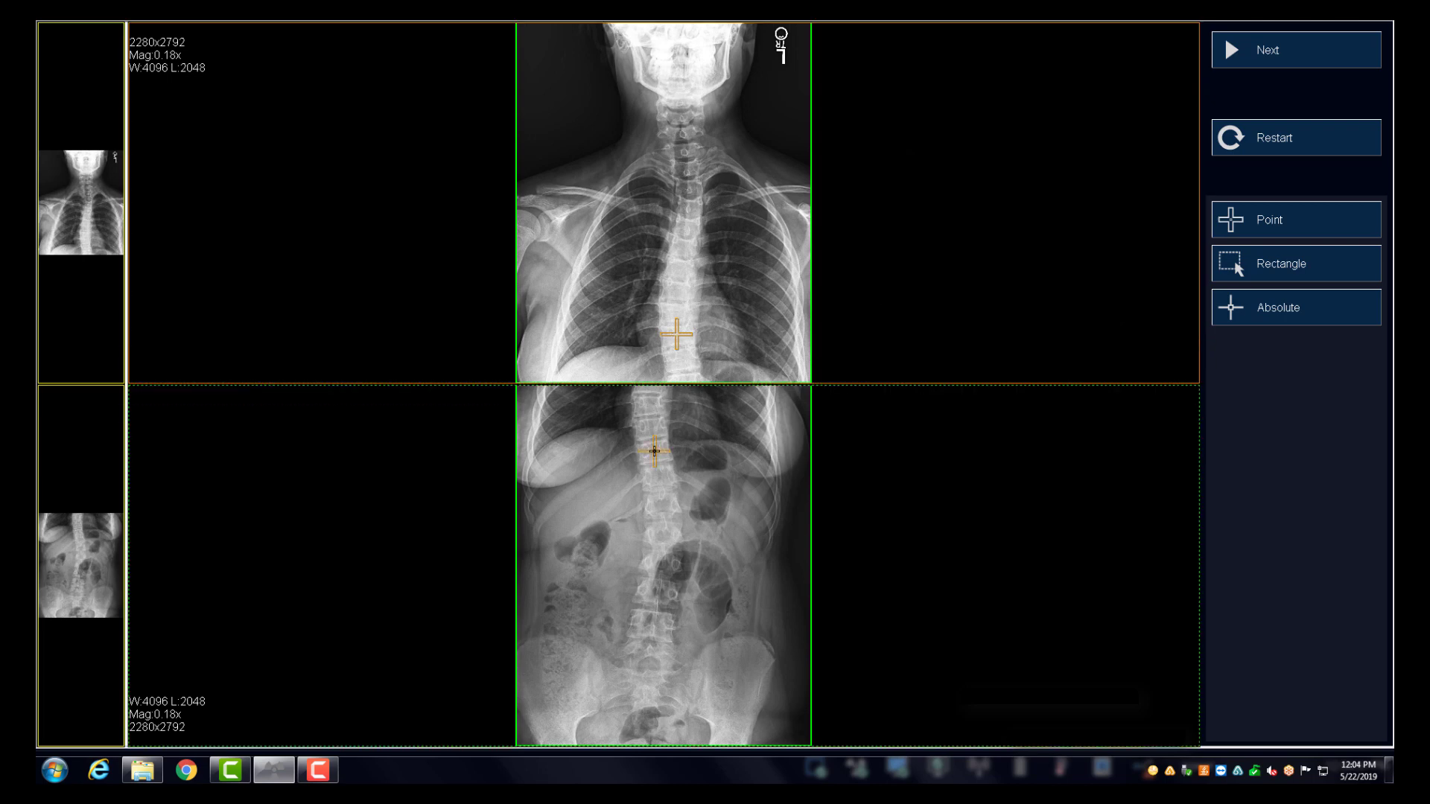
pyautogui.click(1292, 52)
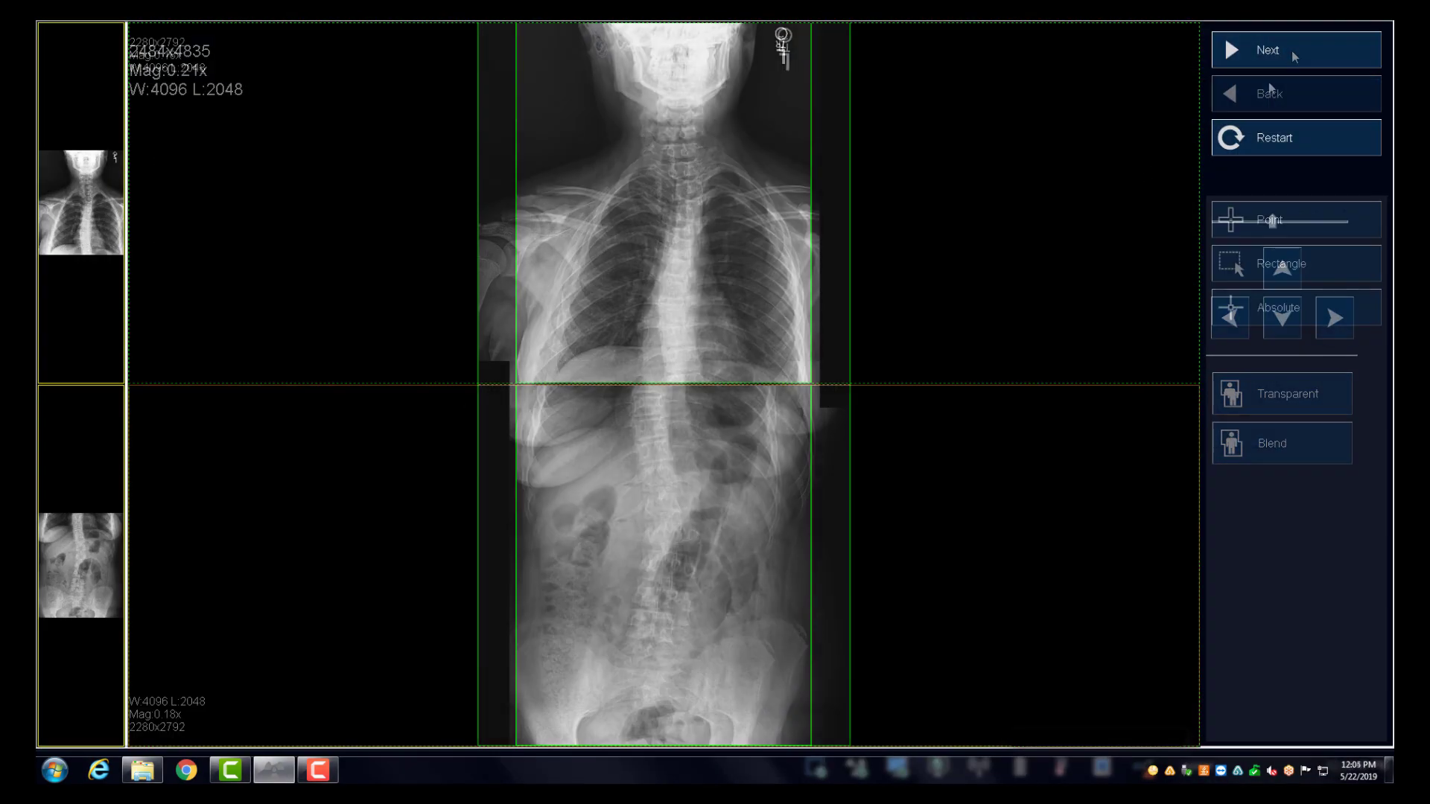
# Stitch in Absolute mode from identical points on both X-rays, producing a 2455x4711 image.
pyautogui.click(1279, 313)
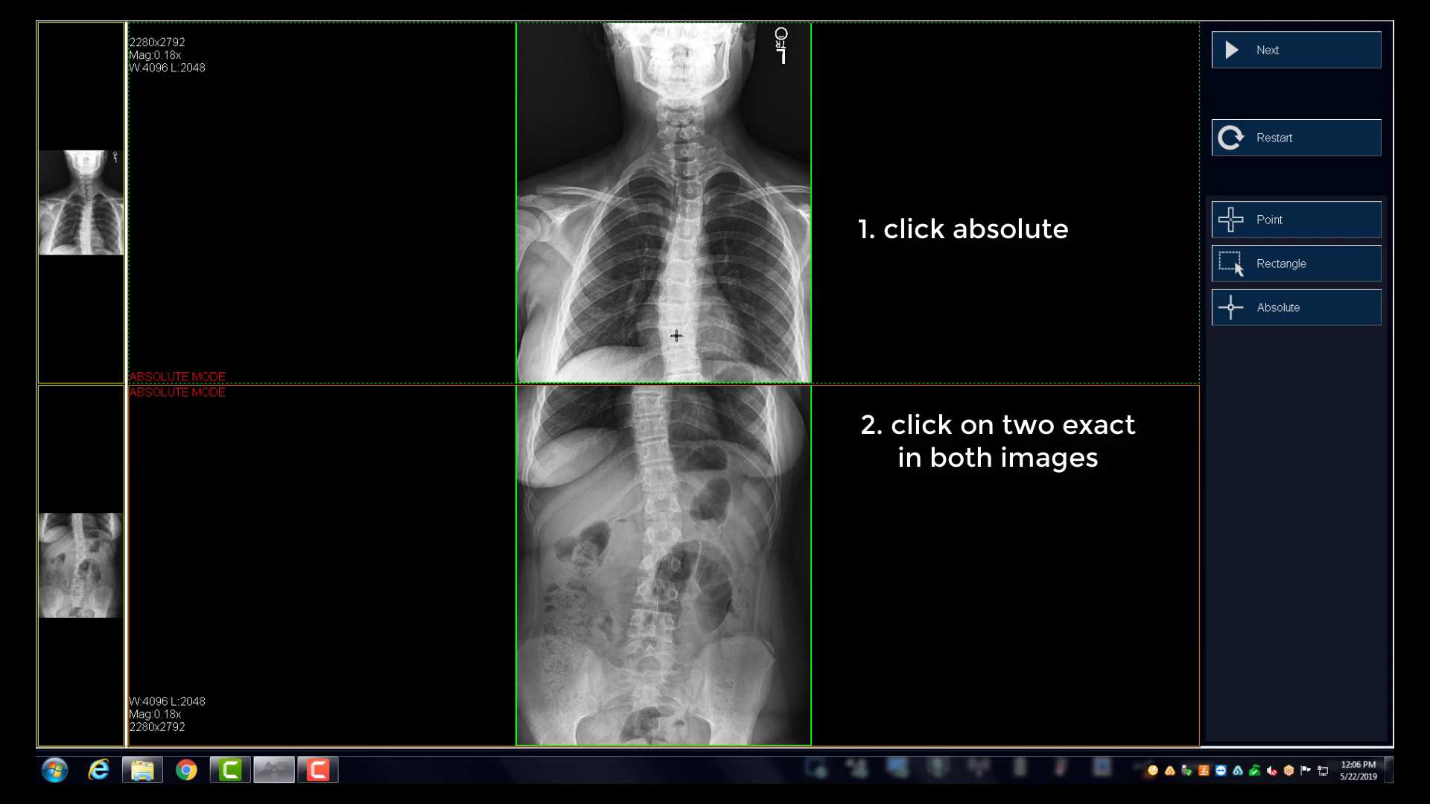
pyautogui.click(675, 336)
pyautogui.click(653, 451)
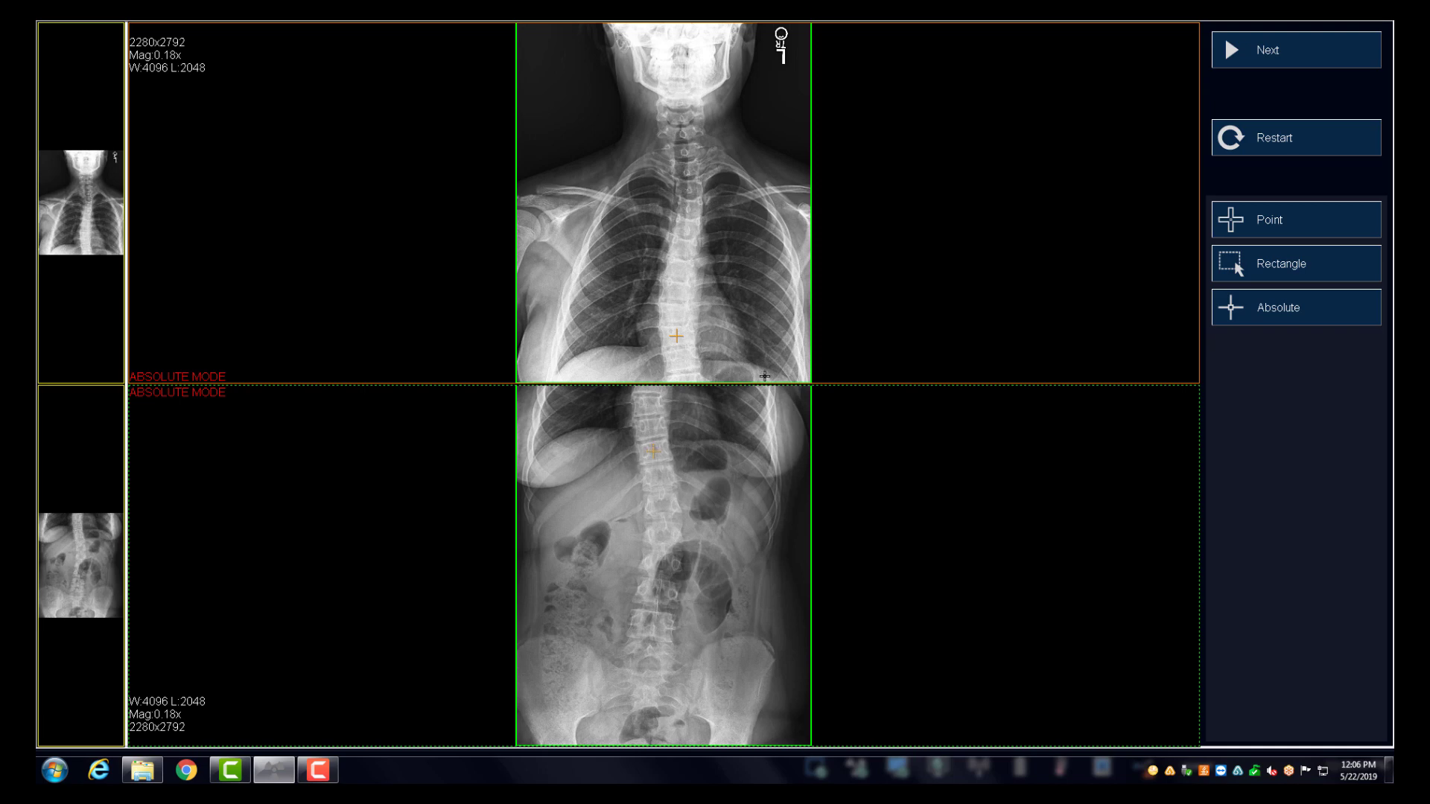
pyautogui.click(1284, 56)
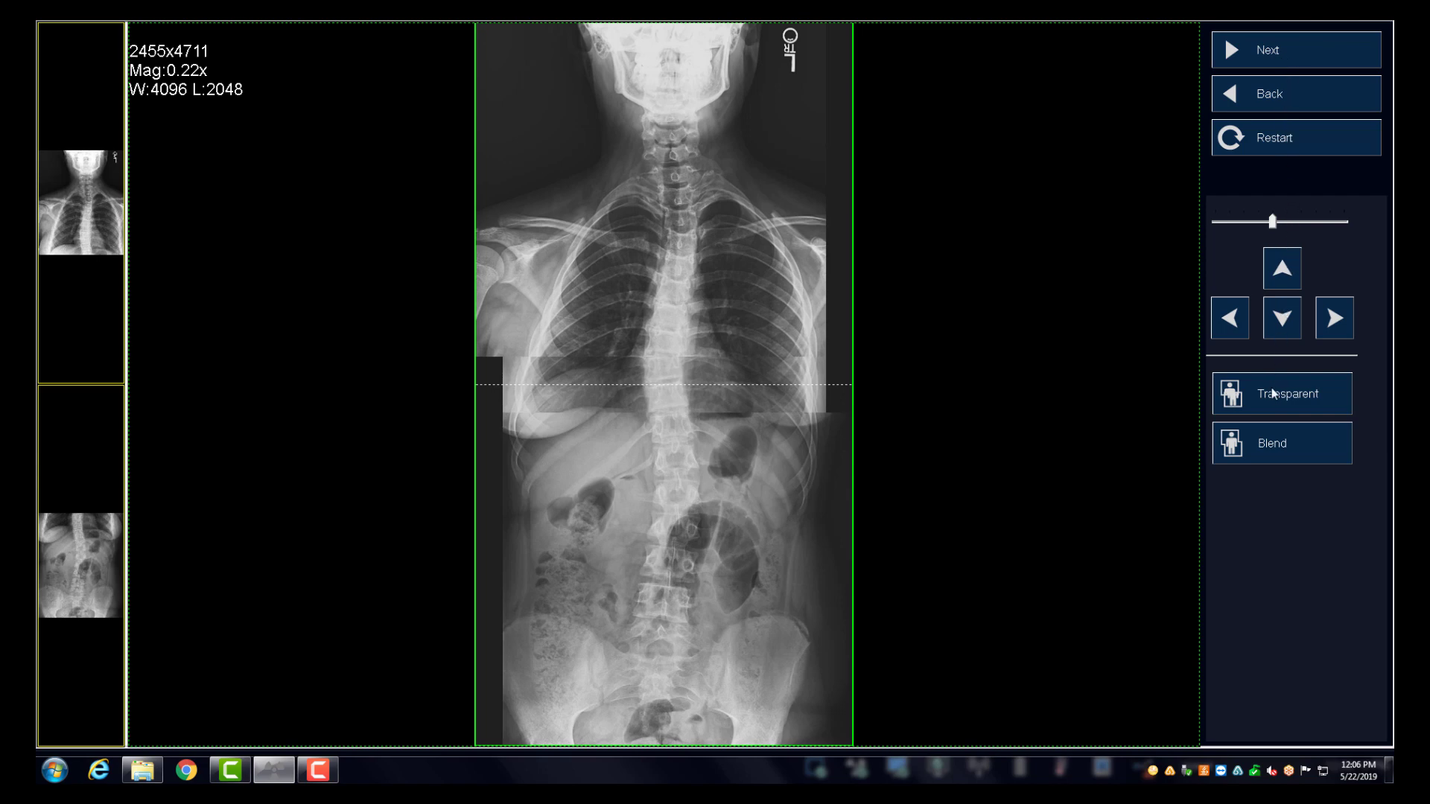
# Blend the overlap and nudge the lower image down, up, right and left in small steps.
pyautogui.click(1275, 452)
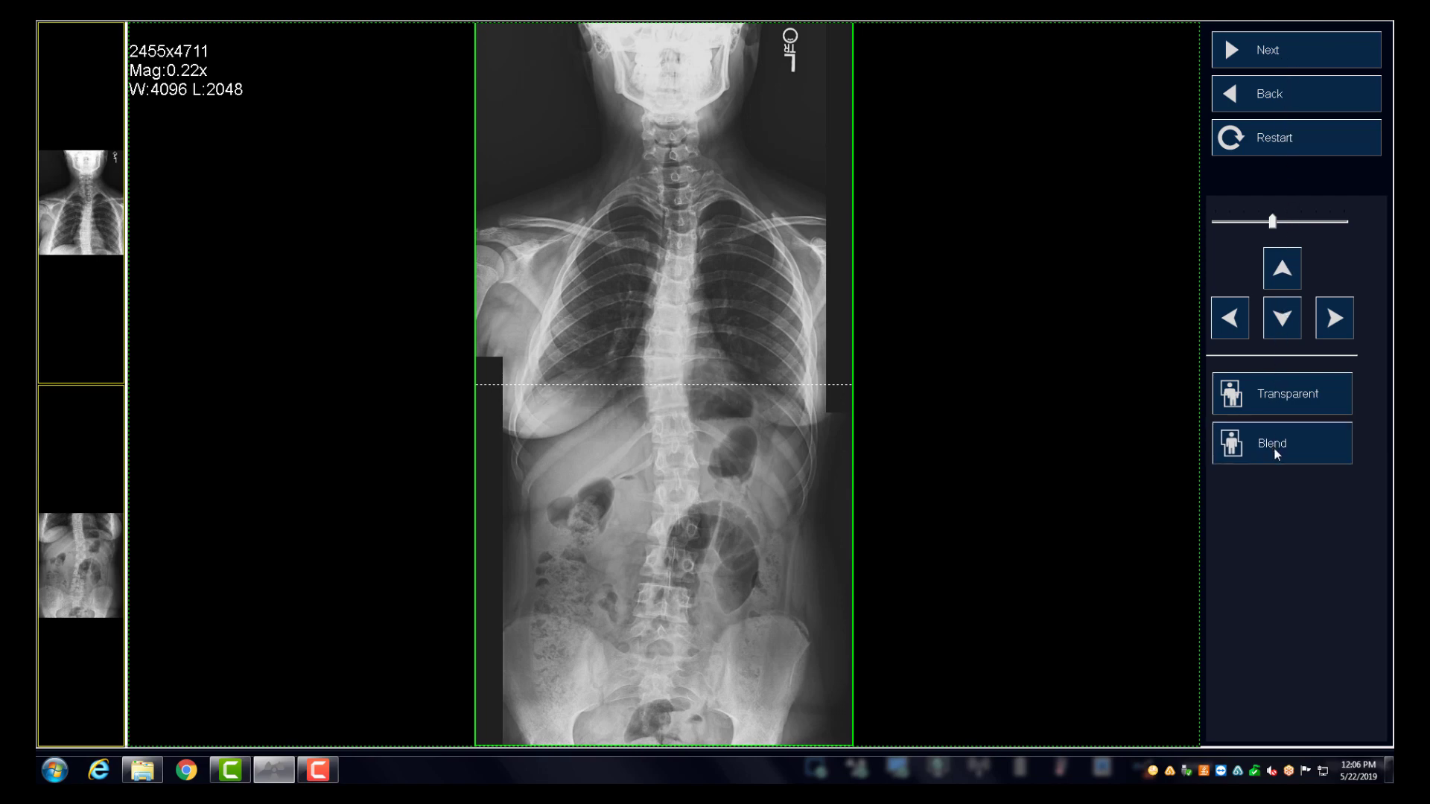
pyautogui.click(1281, 318)
pyautogui.click(1281, 318)
pyautogui.click(1281, 318)
pyautogui.click(1280, 270)
pyautogui.click(1280, 269)
pyautogui.click(1280, 269)
pyautogui.click(1280, 270)
pyautogui.click(1280, 270)
pyautogui.click(1334, 320)
pyautogui.click(1333, 320)
pyautogui.click(1334, 320)
pyautogui.click(1333, 320)
pyautogui.click(1333, 320)
pyautogui.click(1333, 320)
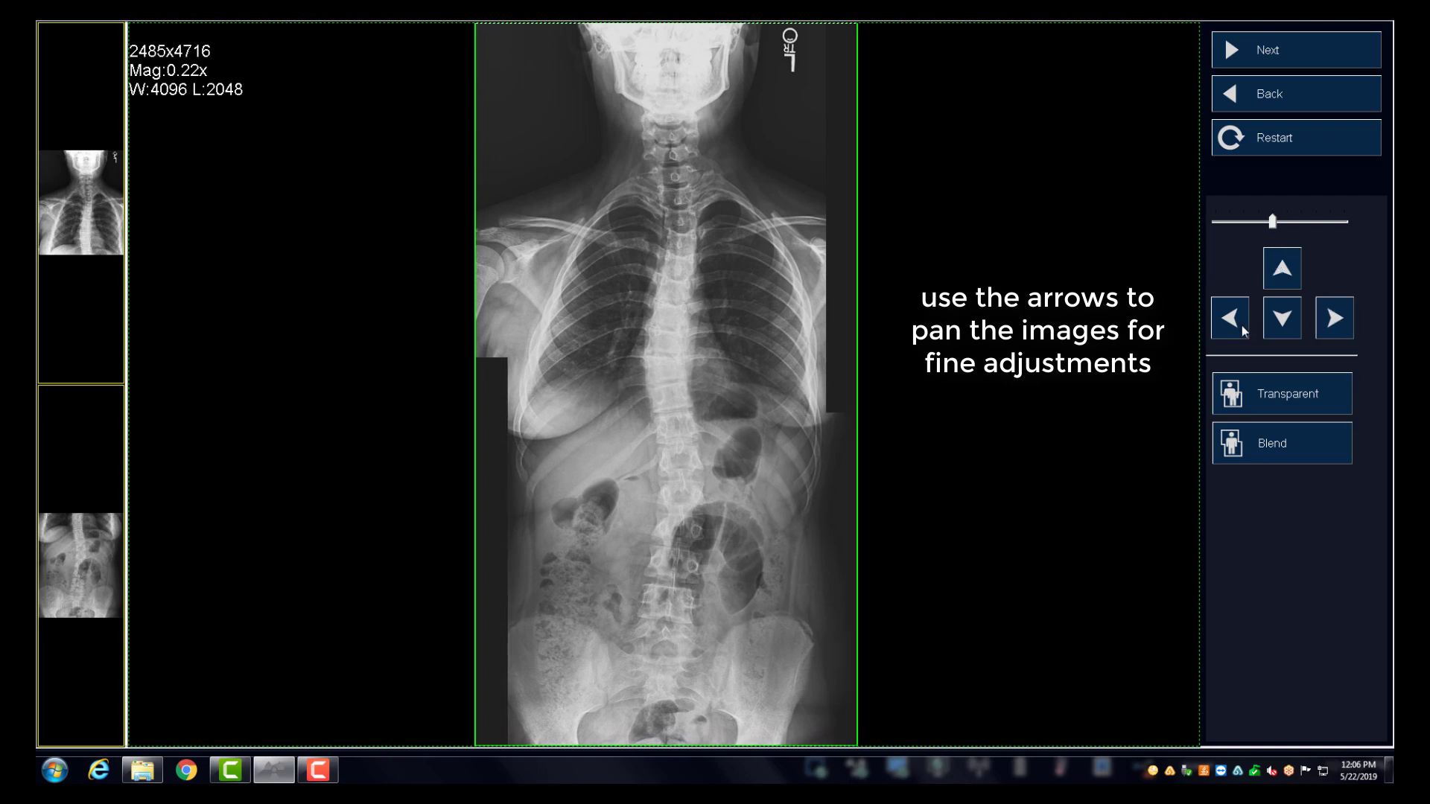
pyautogui.click(1229, 318)
pyautogui.click(1229, 319)
pyautogui.click(1229, 319)
pyautogui.click(1229, 318)
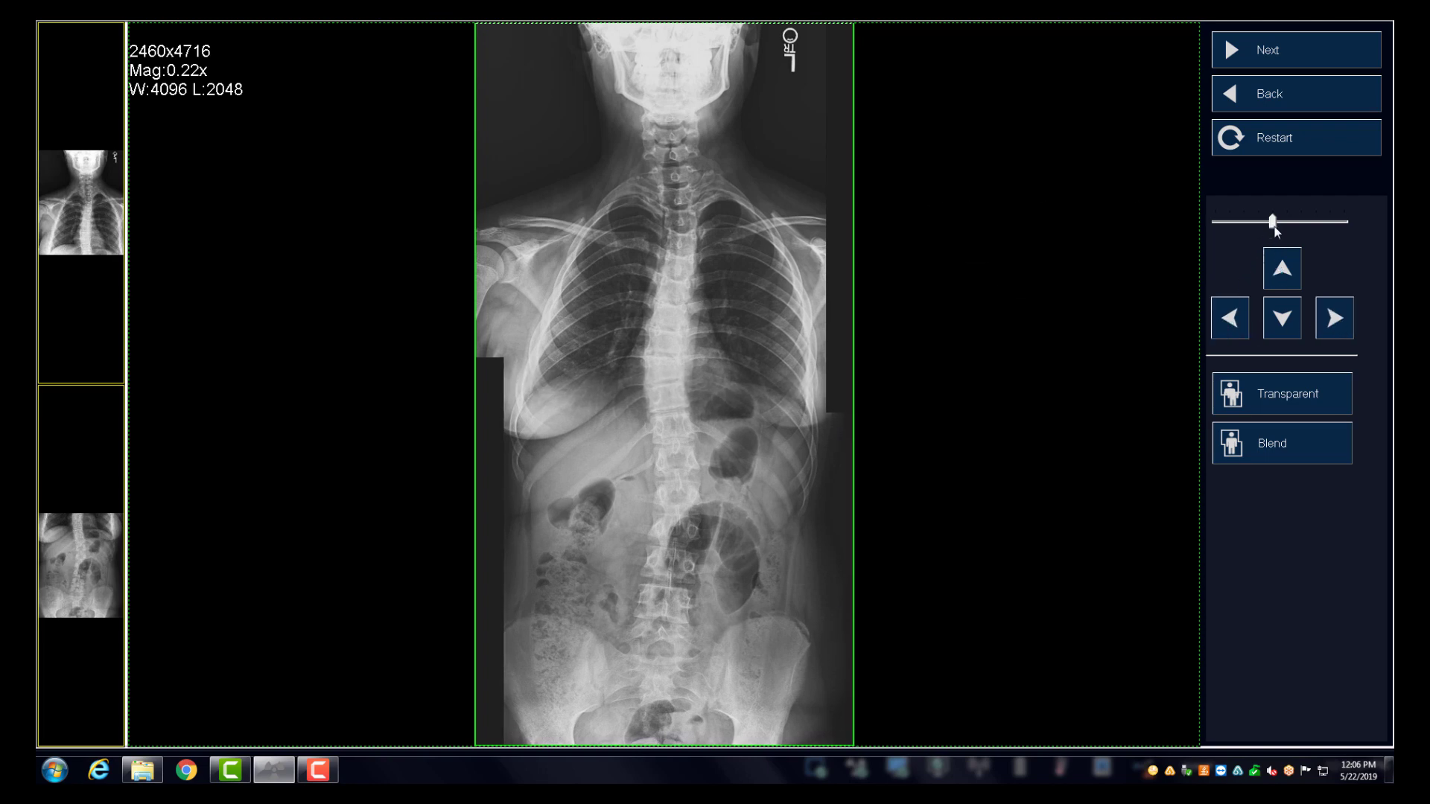
# Shift the lower image right at maximum pan speed, then left in finer steps to 2475x4716.
pyautogui.click(1273, 224)
pyautogui.moveTo(1273, 223); pyautogui.dragTo(1344, 222)
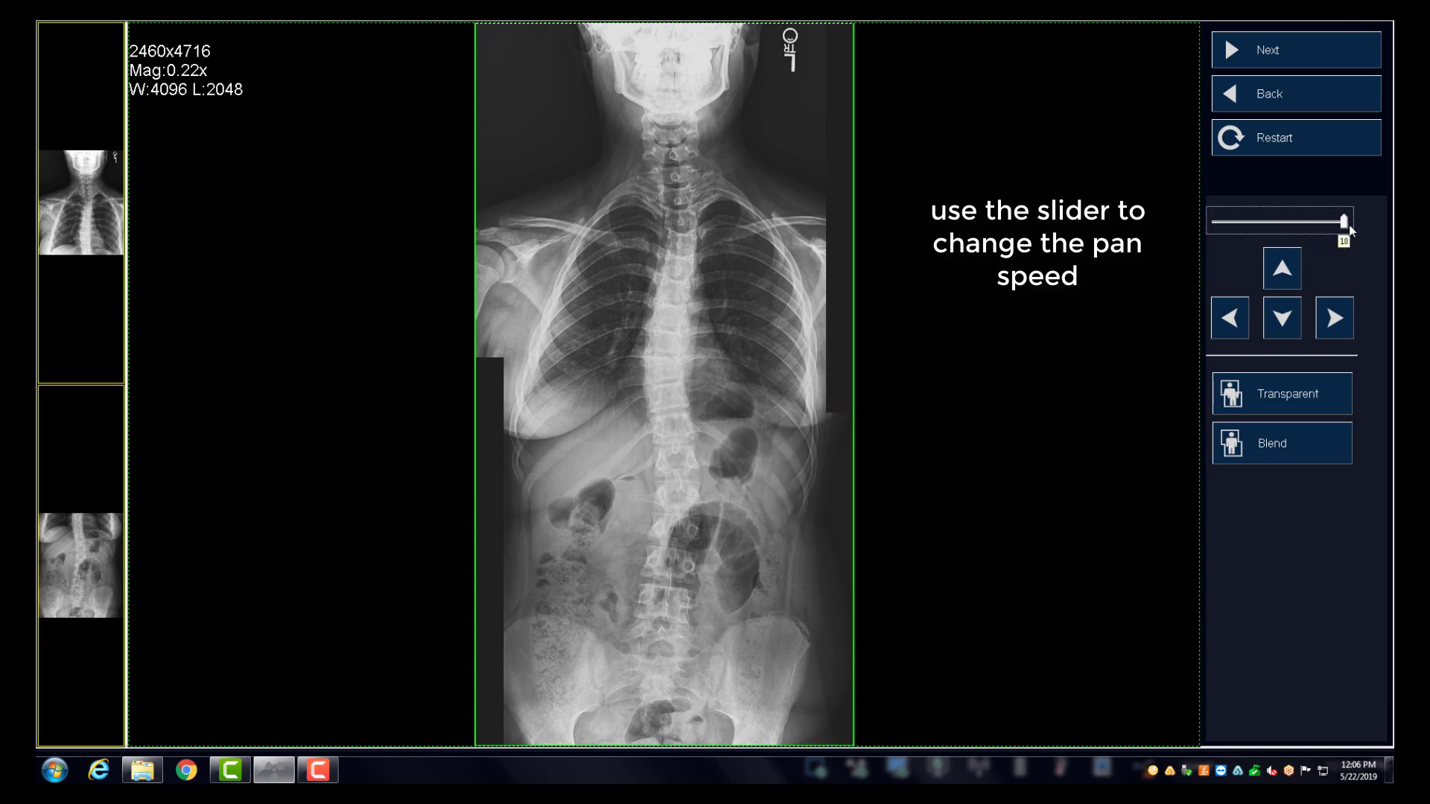
pyautogui.click(1335, 320)
pyautogui.click(1334, 321)
pyautogui.click(1334, 320)
pyautogui.moveTo(1344, 223); pyautogui.dragTo(1214, 226)
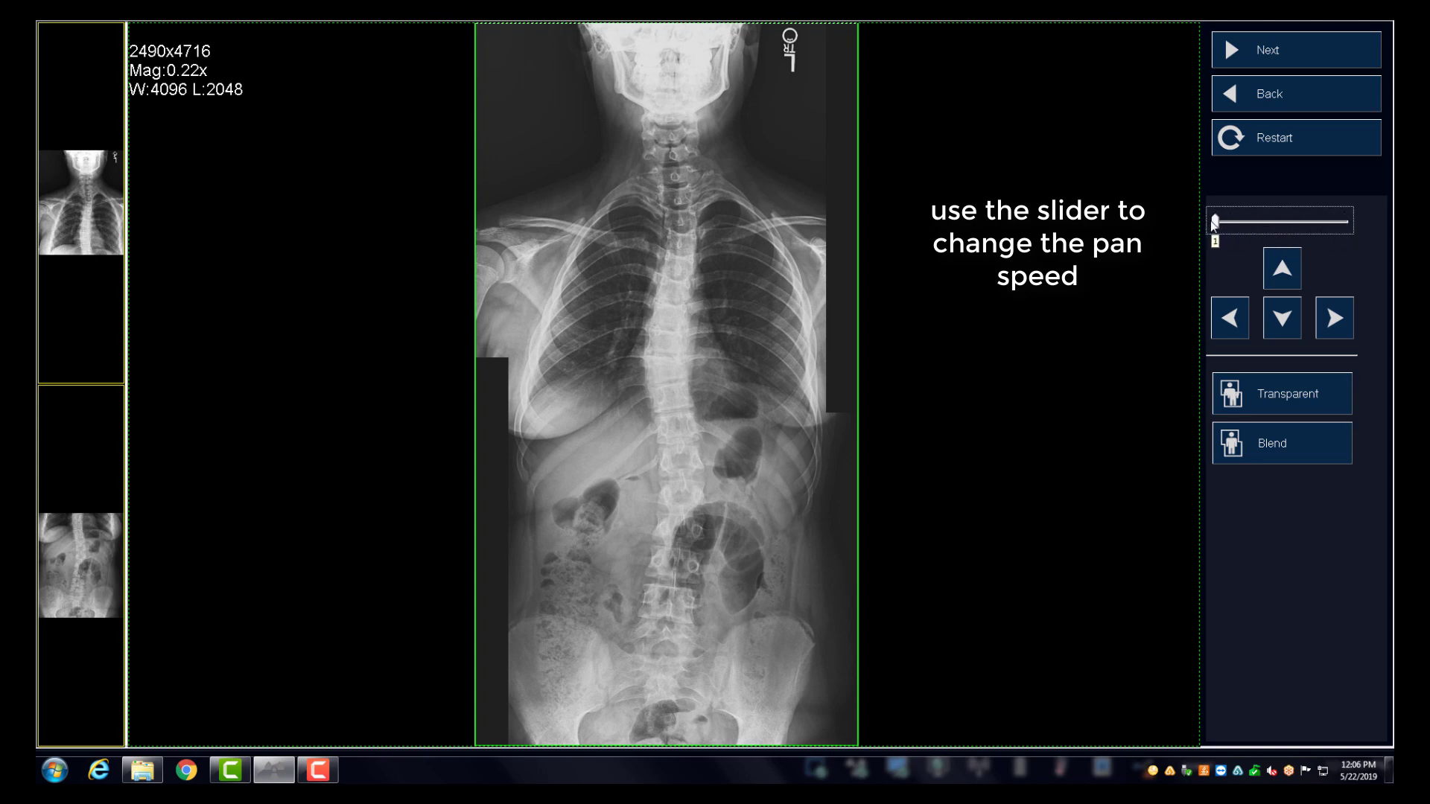
pyautogui.click(1225, 318)
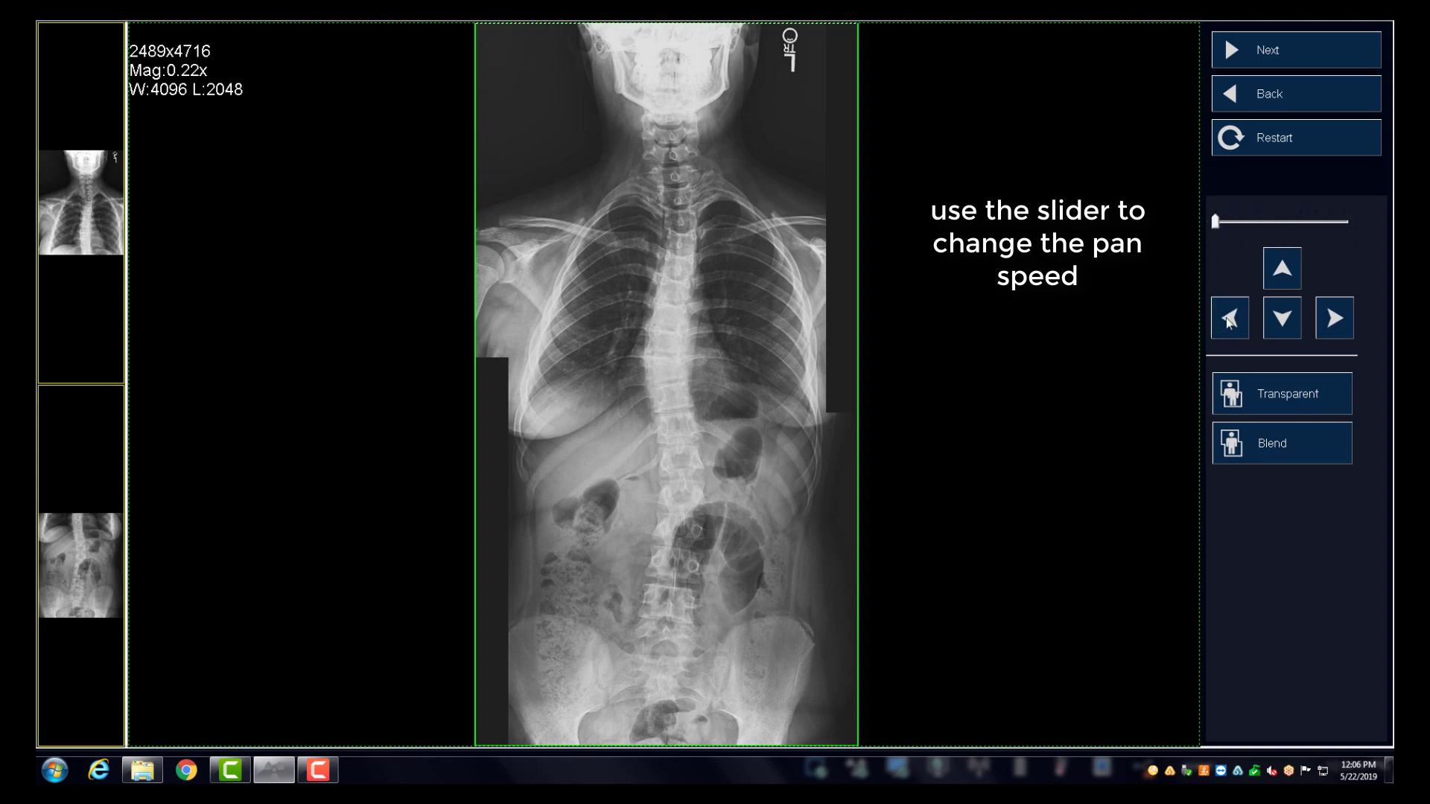
pyautogui.click(1224, 317)
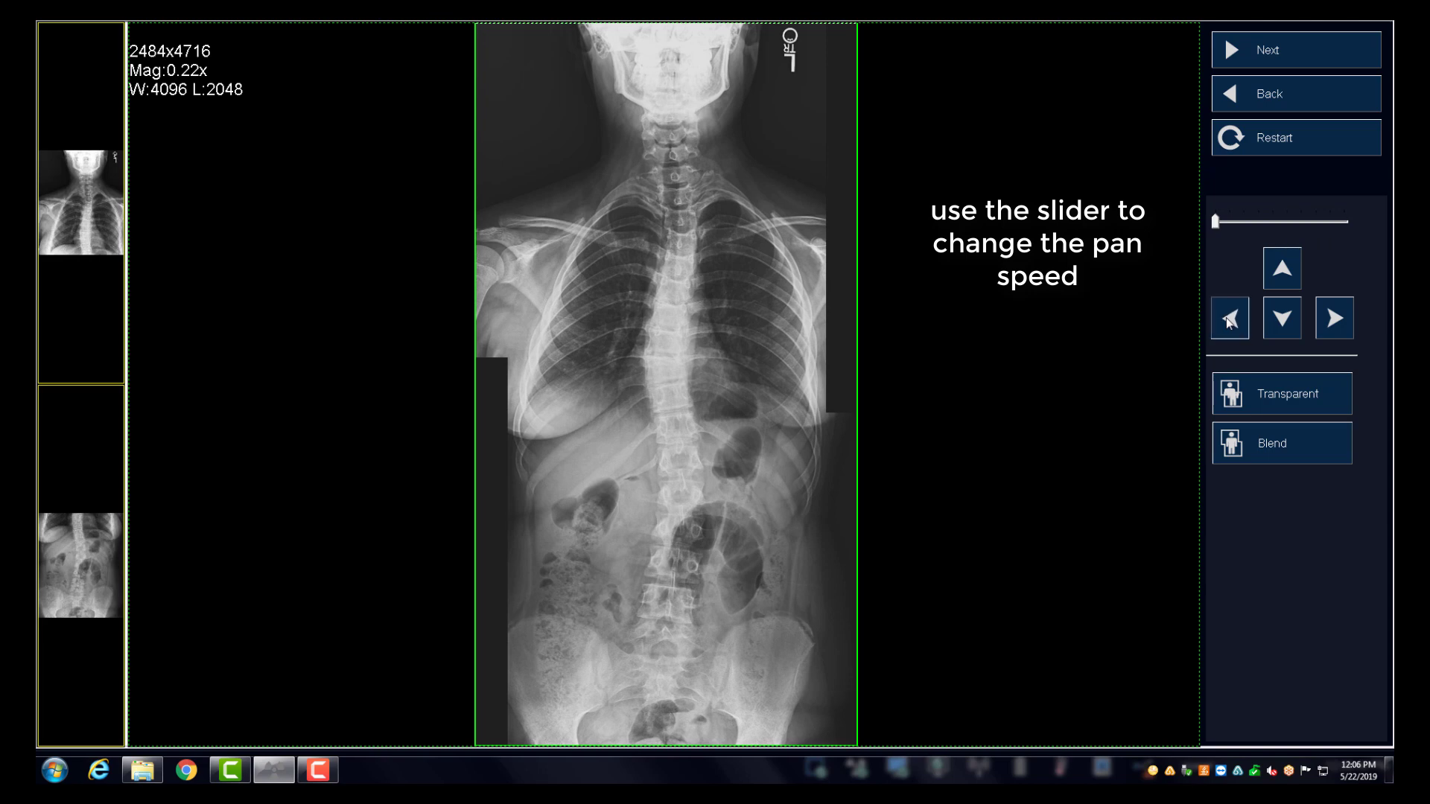
pyautogui.click(1227, 320)
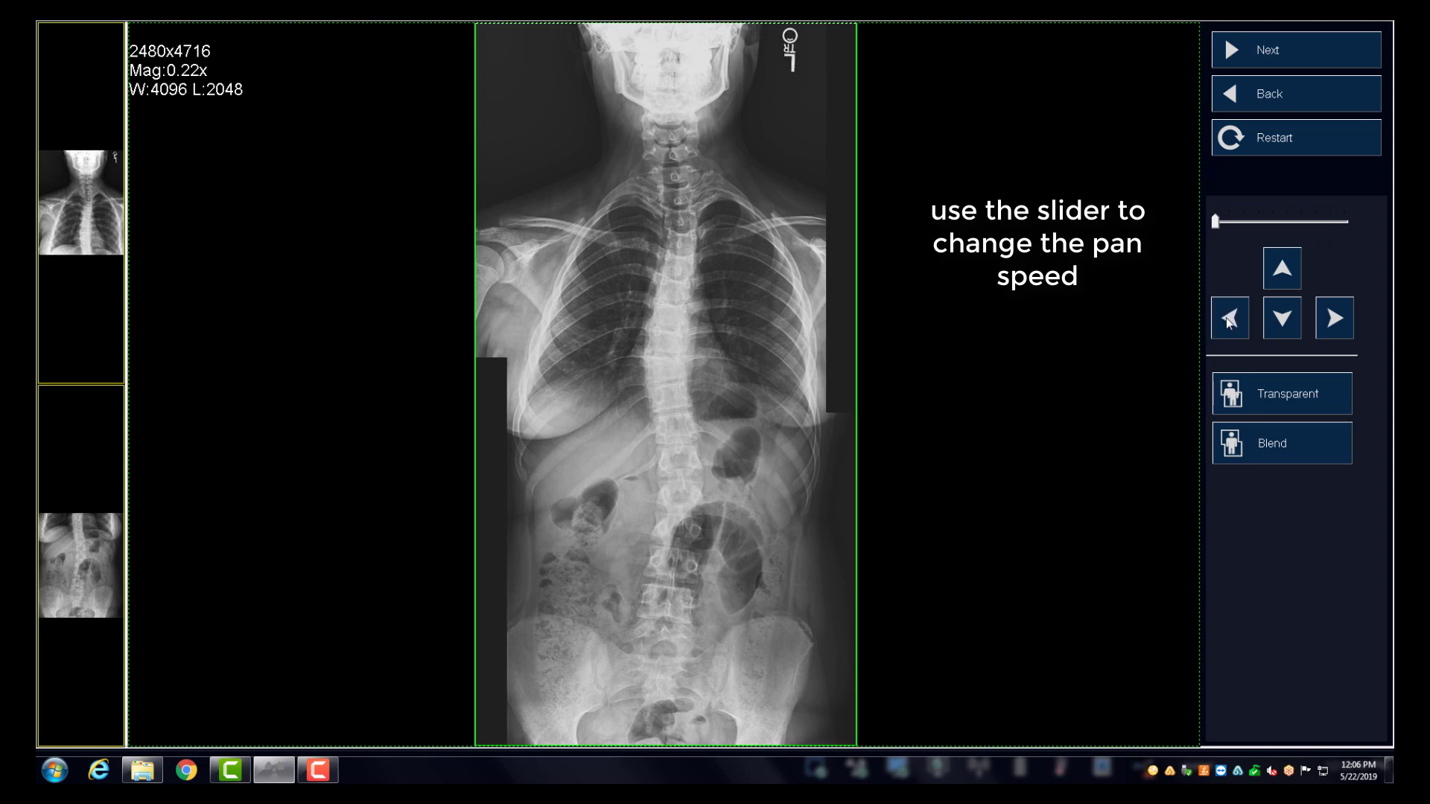
pyautogui.click(1228, 320)
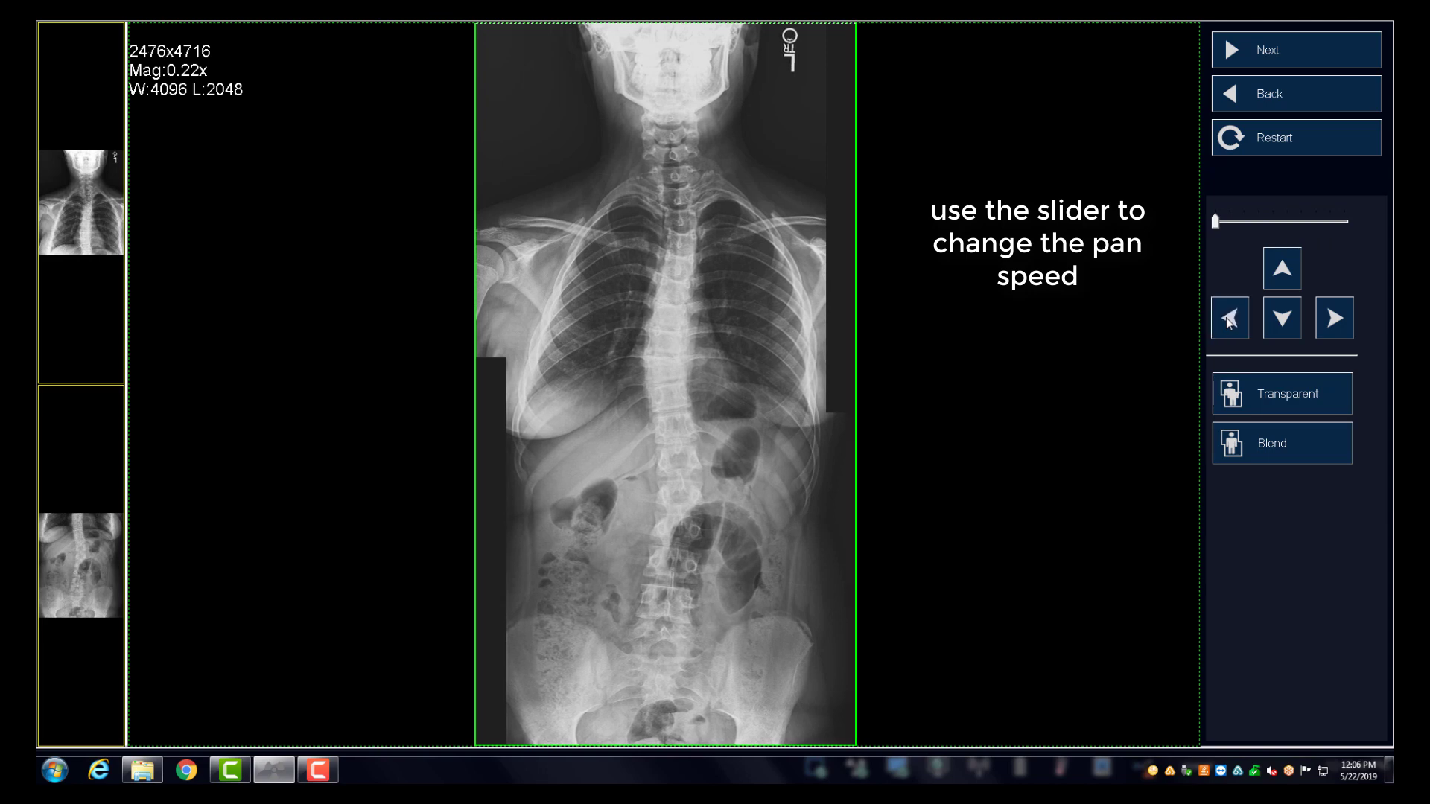
pyautogui.click(1229, 320)
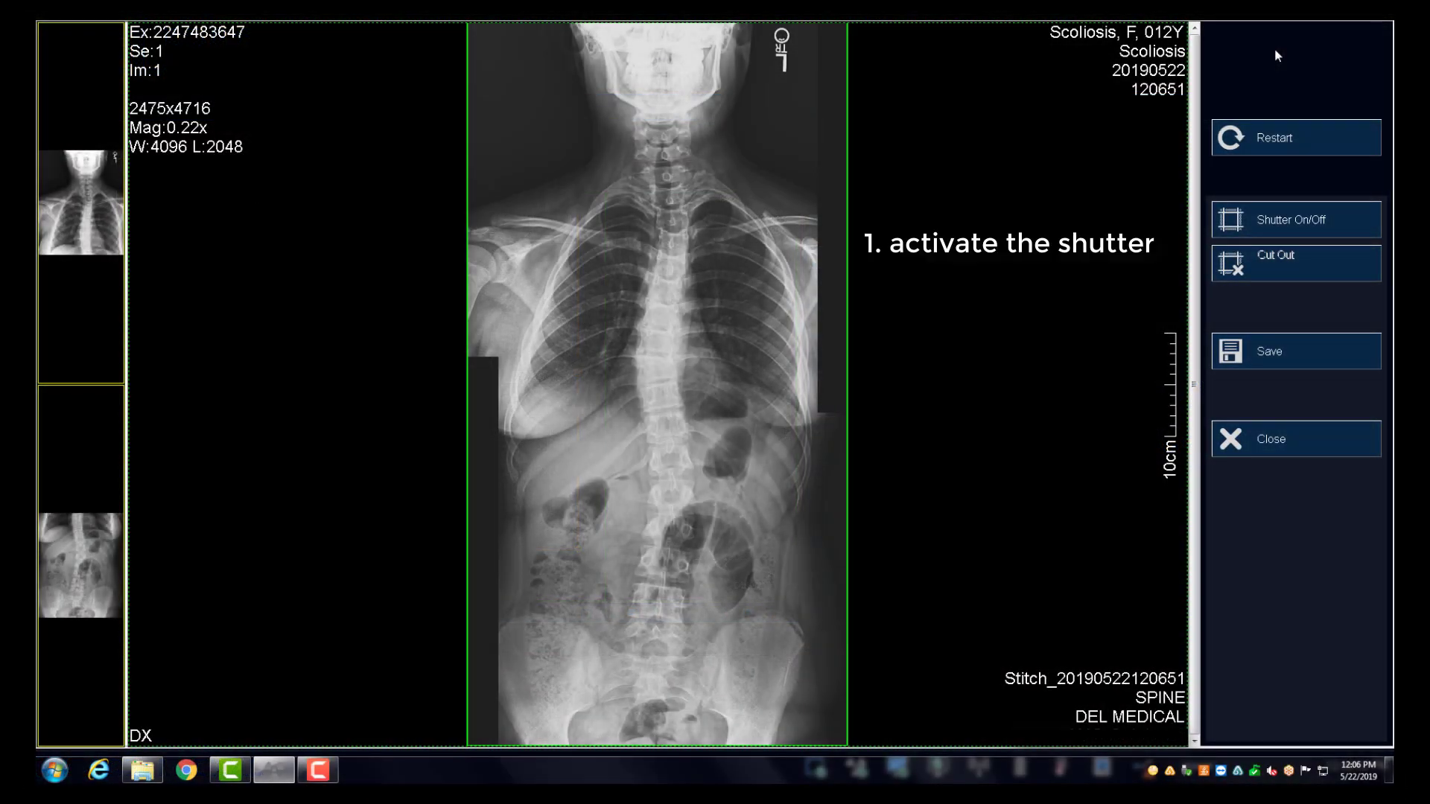
# Frame the spine with the shutter and cut the image out to 1855x4707.
pyautogui.click(1285, 220)
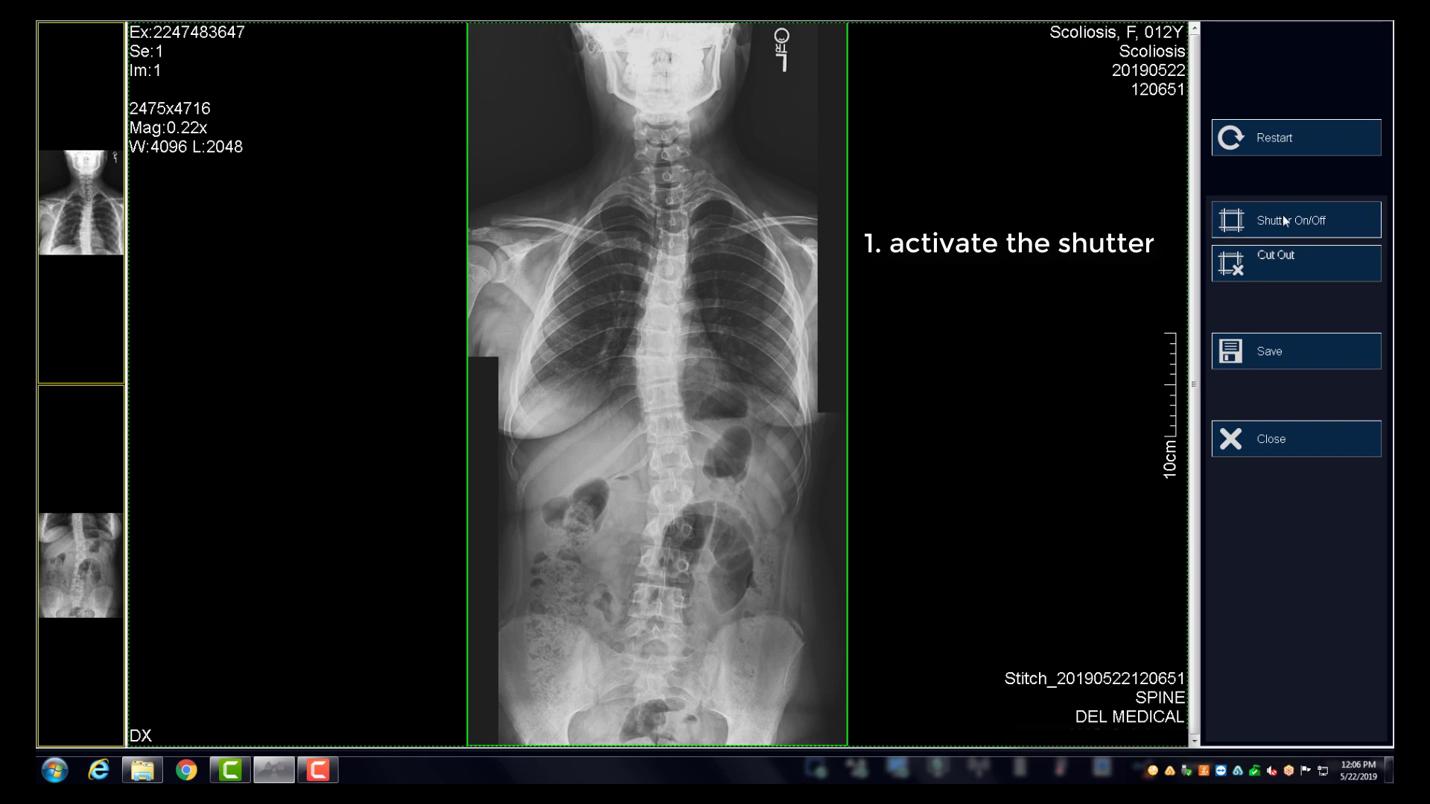
pyautogui.moveTo(657, 114); pyautogui.dragTo(656, 28)
pyautogui.moveTo(656, 647); pyautogui.dragTo(654, 737)
pyautogui.moveTo(654, 113); pyautogui.dragTo(665, 26)
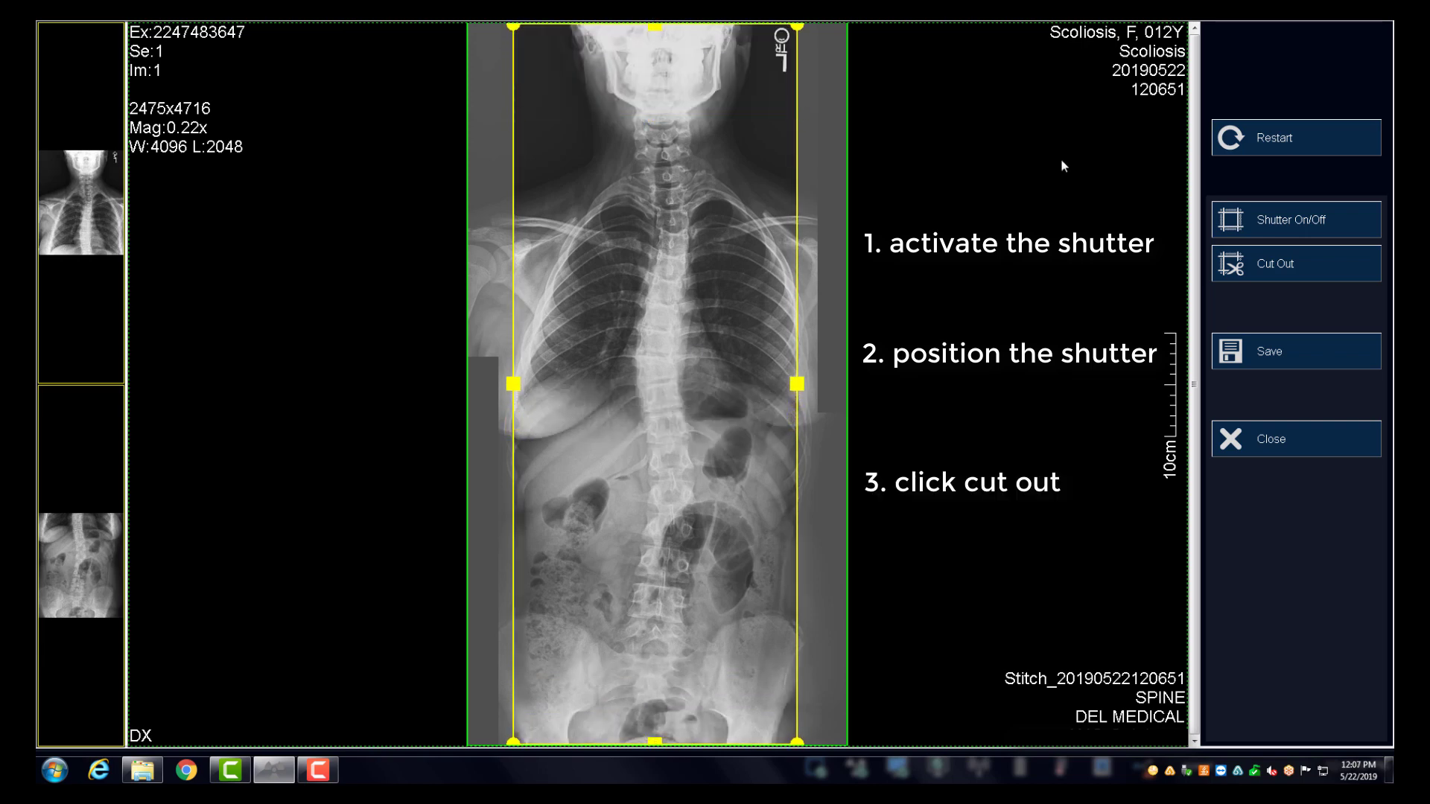
pyautogui.click(1276, 265)
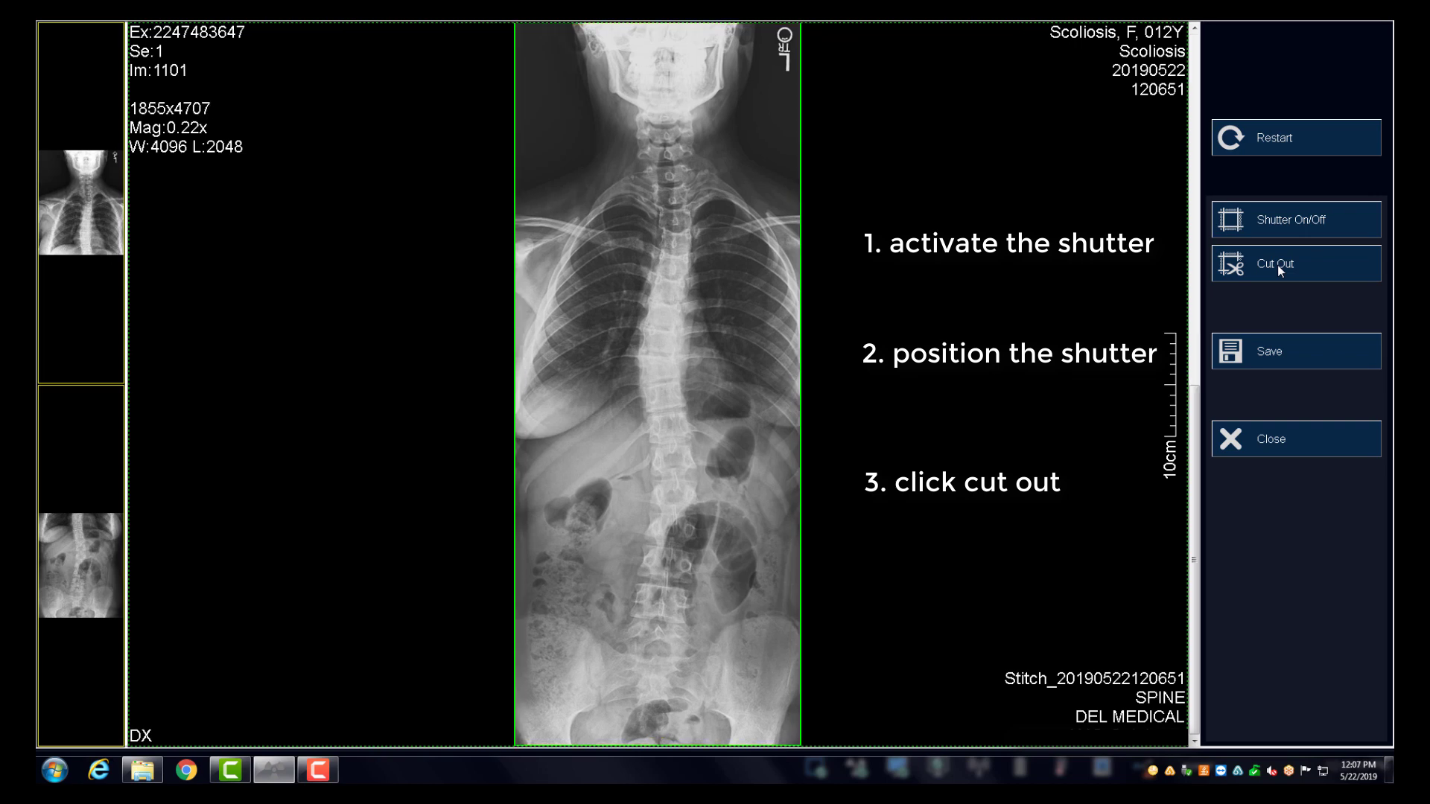